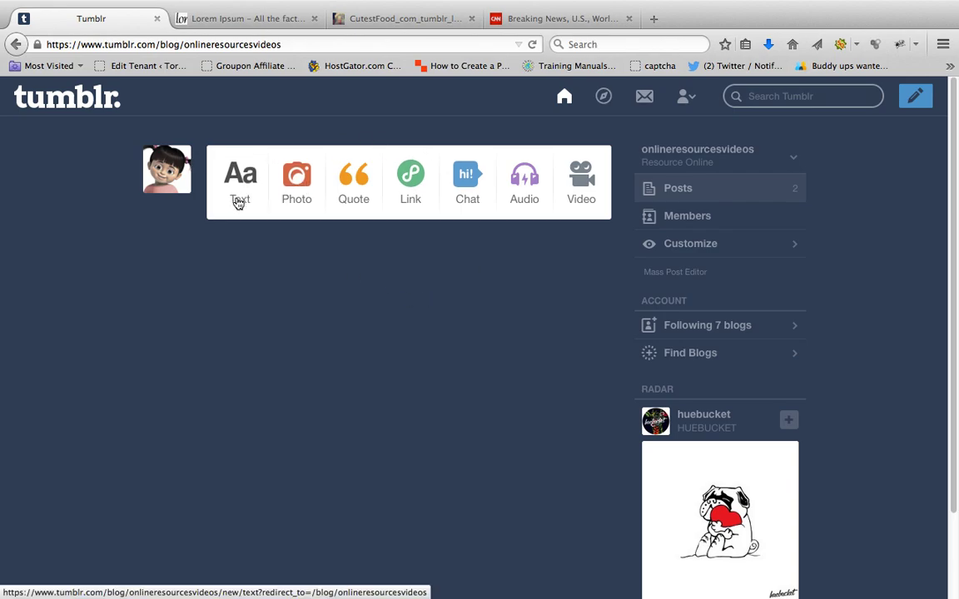
Step: Open the Photo and Quote post types and close each without adding anything
{"action": "left_click", "coordinate": [305, 182]}
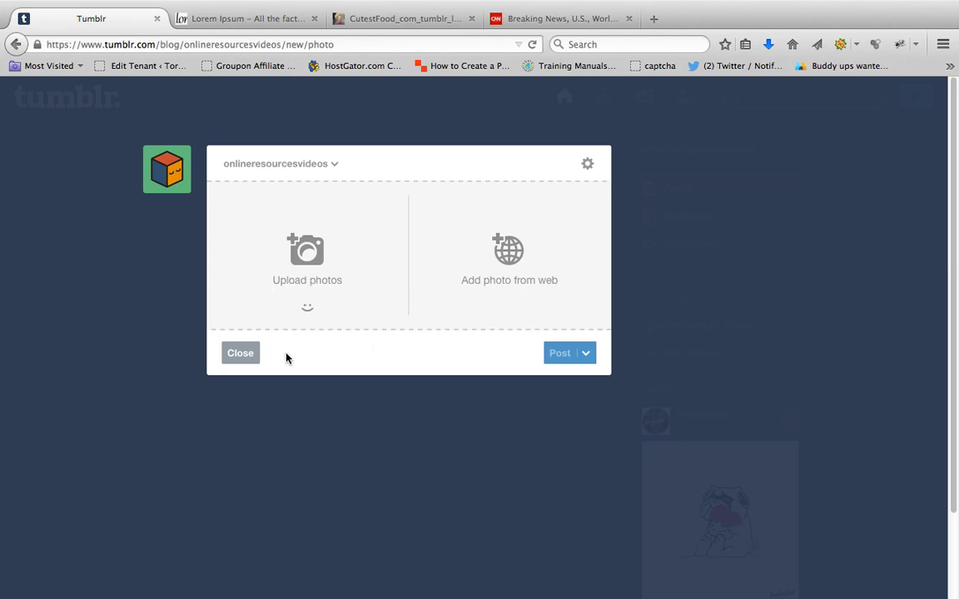
{"action": "left_click", "coordinate": [240, 353]}
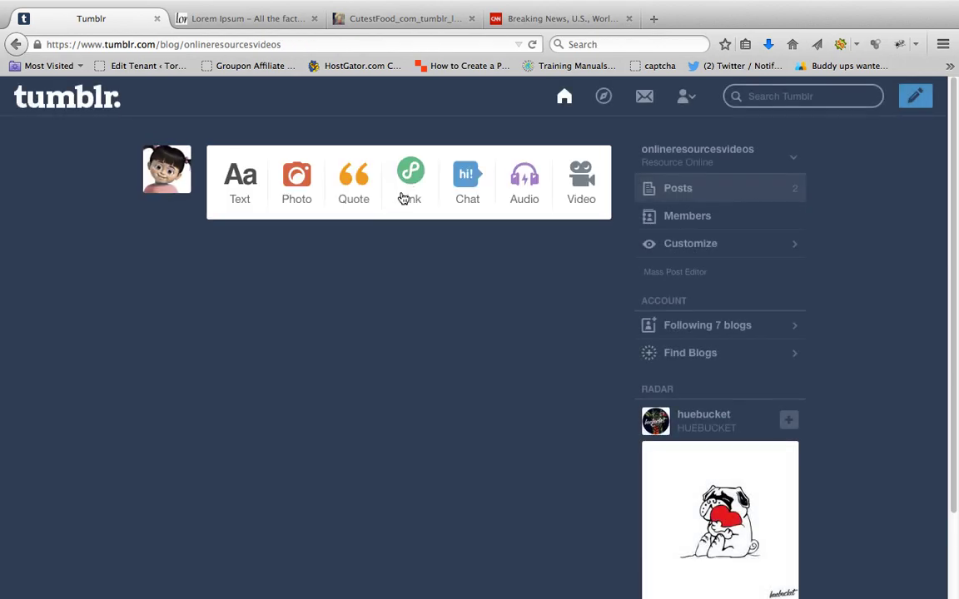
{"action": "left_click", "coordinate": [358, 176]}
{"action": "left_click", "coordinate": [245, 352]}
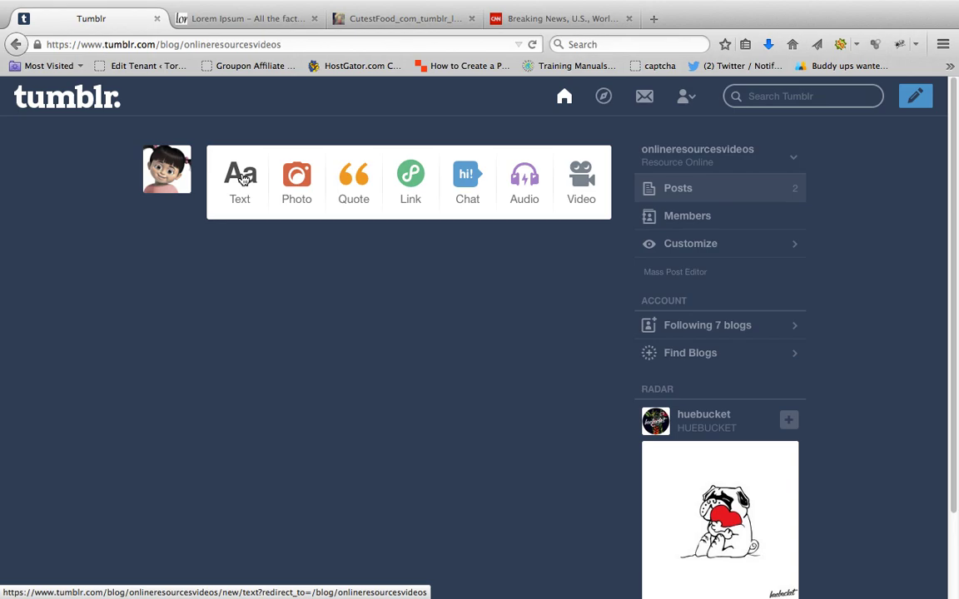
Step: Start a text post titled 'Tumblr UI Tutorial' with a pasted Lorem Ipsum paragraph as its body
{"action": "left_click", "coordinate": [243, 180]}
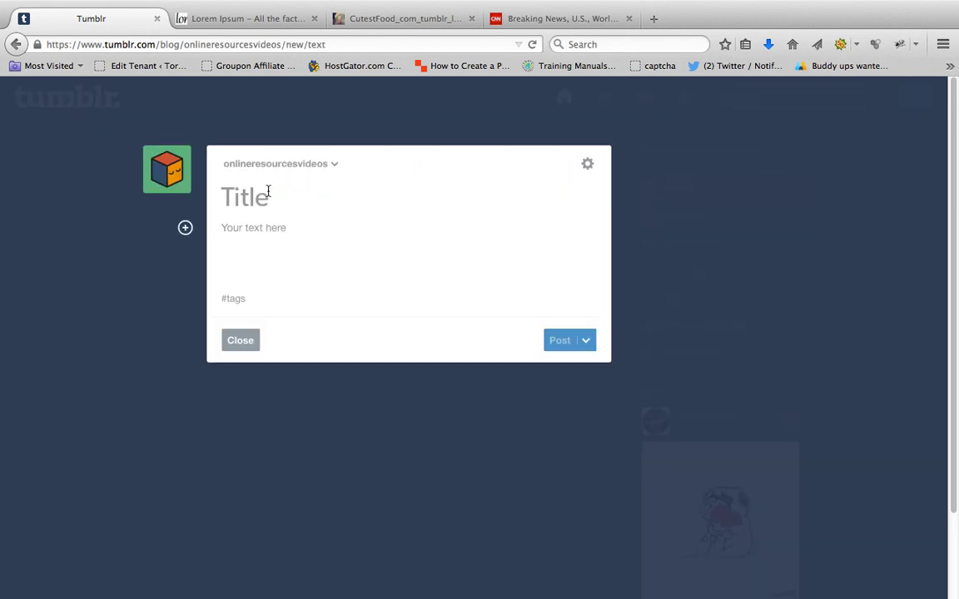
{"action": "type", "text": "Tu"}
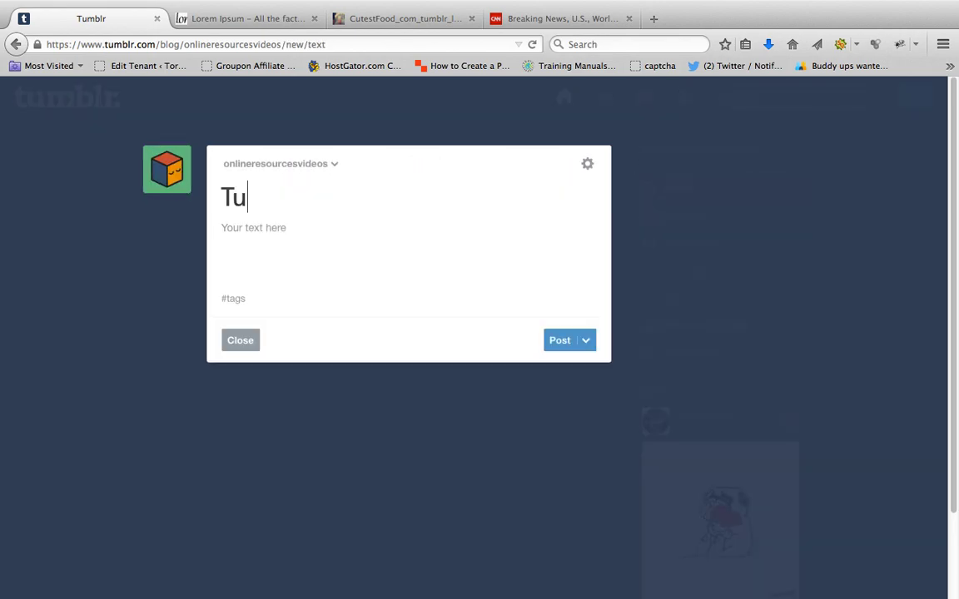
{"action": "type", "text": "mblr UI "}
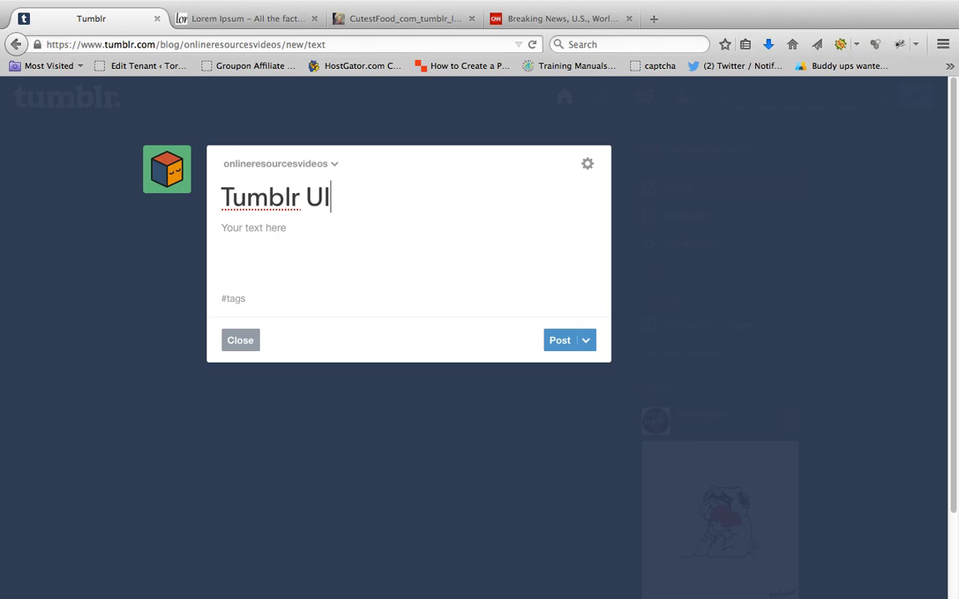
{"action": "type", "text": "Tutorial"}
{"action": "key", "text": "Tab"}
{"action": "key", "text": "ctrl+Tab"}
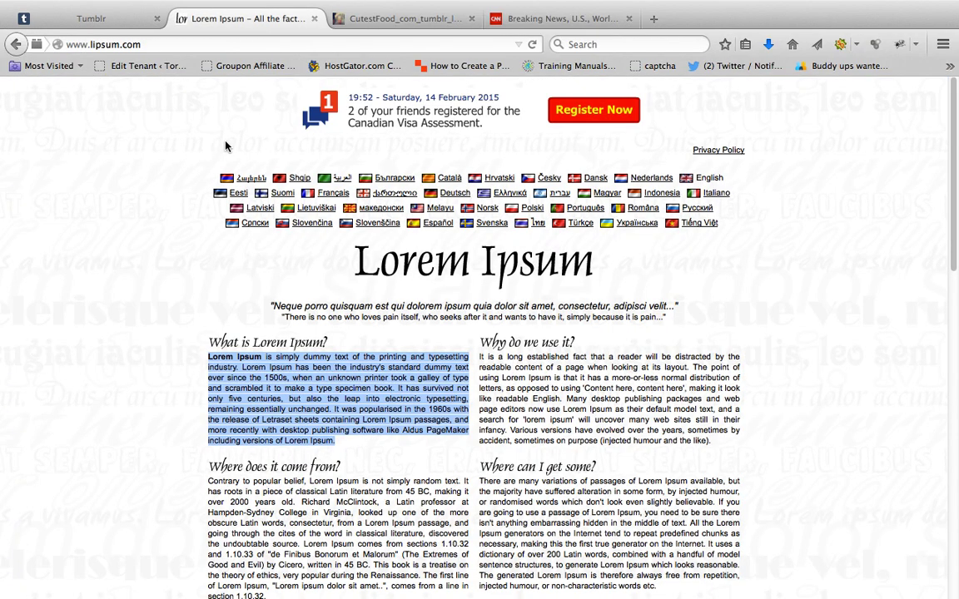
{"action": "left_click", "coordinate": [124, 23]}
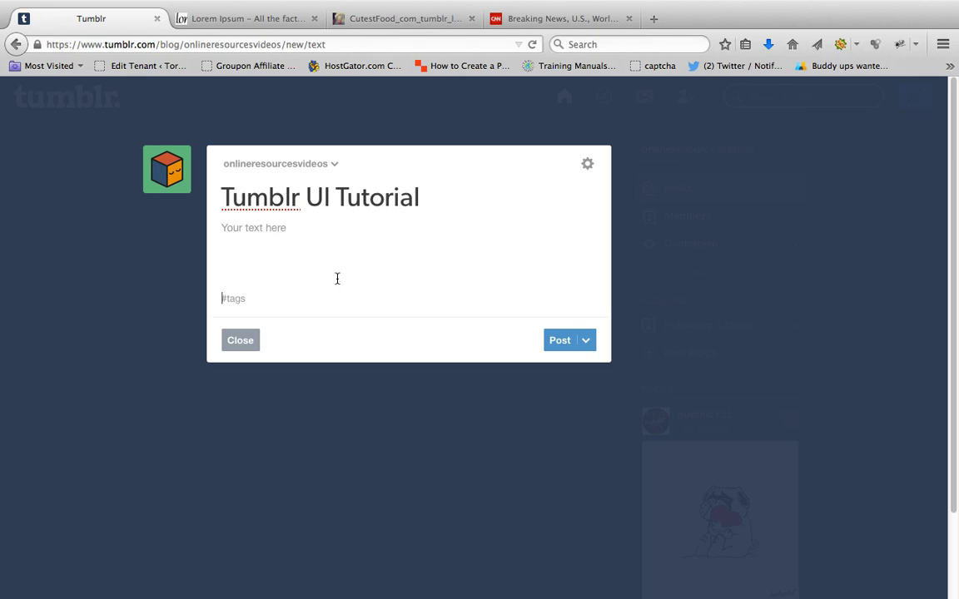
{"action": "type", "text": "Lorem Ipsum is simply dummy text of the printing and typesetting industry. Lorem Ipsum has been the industry's standard dummy text ever since the 1500s, when an unknown printer took a galley of type and scrambled it to make a type specimen book. It has survived not only five centuries, but also the leap into electronic typesetting, remaining essentially unchanged. It was popularised in the 1960s with the release of Letraset sheets containing Lorem Ipsum passages, and more recently with desktop publishing software like Aldus PageMaker including versions of Lorem Ipsum."}
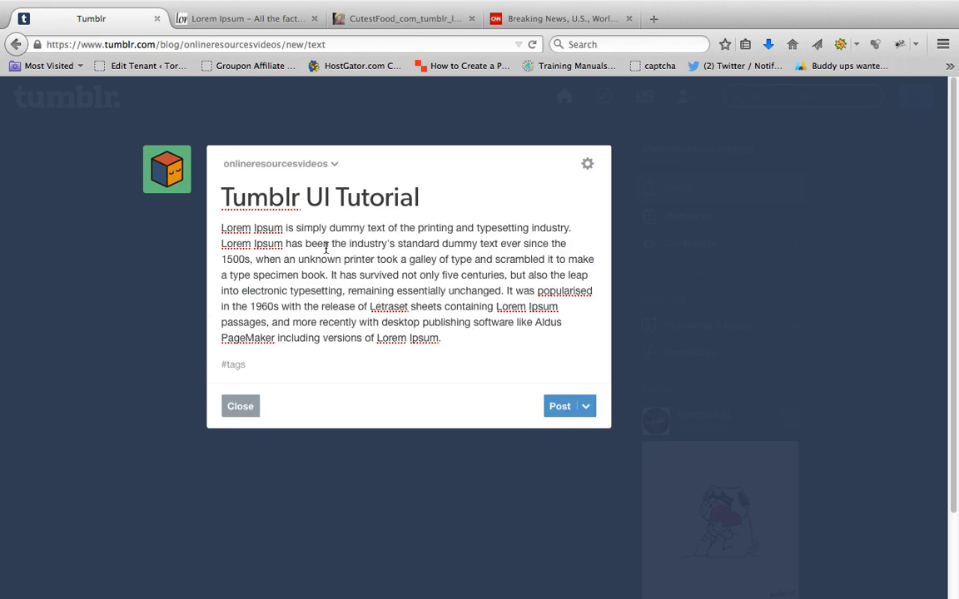
Step: Add the tags #sample tumblr tutorial and #user interface to the post
{"action": "left_click", "coordinate": [282, 368]}
{"action": "type", "text": "3"}
{"action": "key", "text": "BackSpace"}
{"action": "type", "text": "#"}
{"action": "key", "text": "BackSpace"}
{"action": "type", "text": "#sample"}
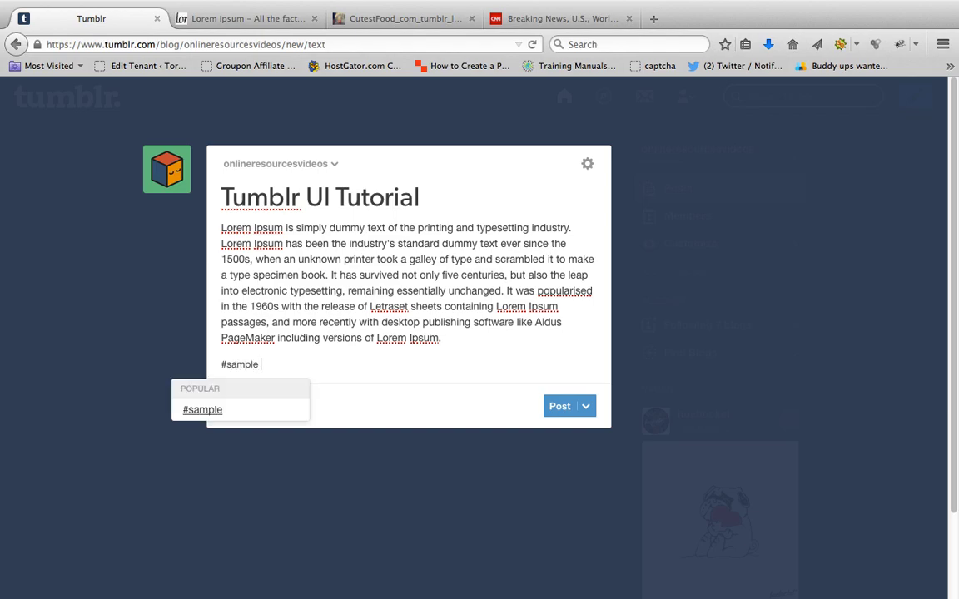
{"action": "type", "text": " #u"}
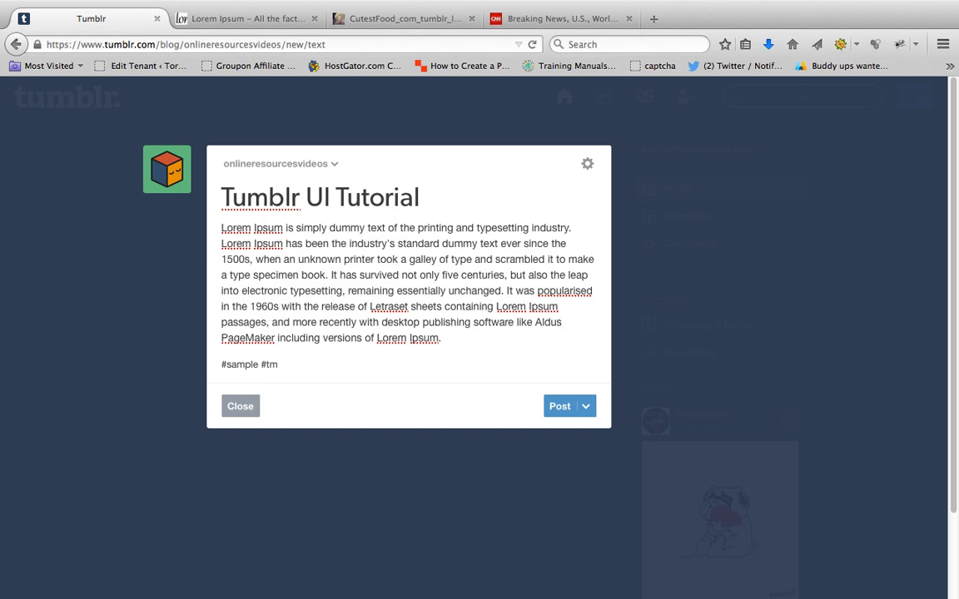
{"action": "type", "text": "mblr tutorial"}
{"action": "key", "text": "Return"}
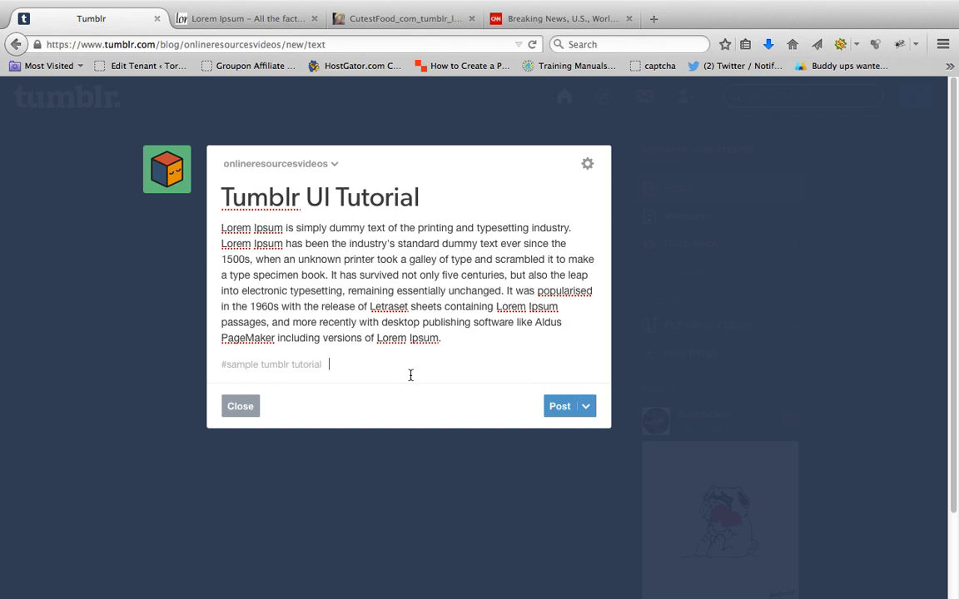
{"action": "type", "text": "user interface"}
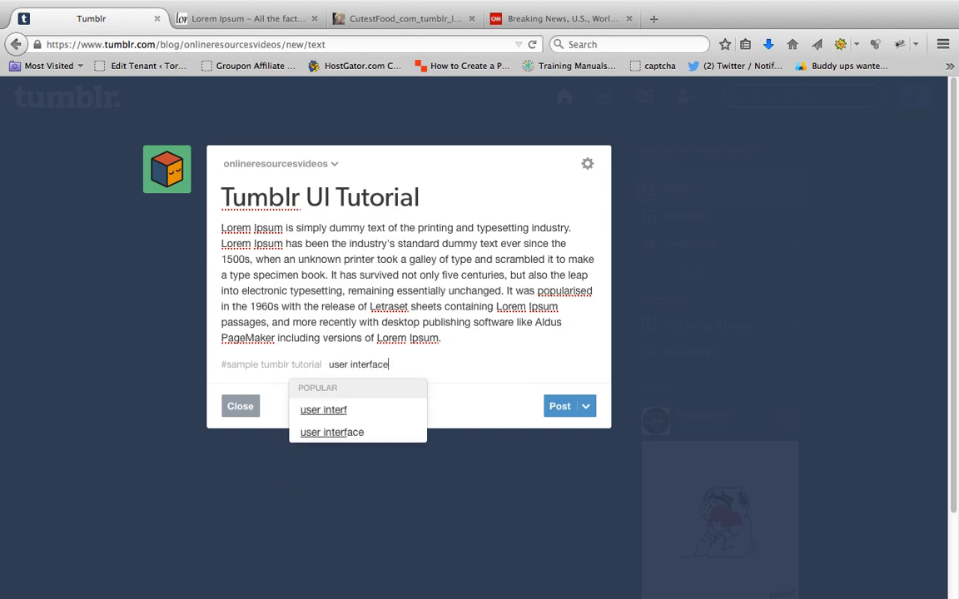
{"action": "key", "text": "Return"}
{"action": "left_click", "coordinate": [478, 338]}
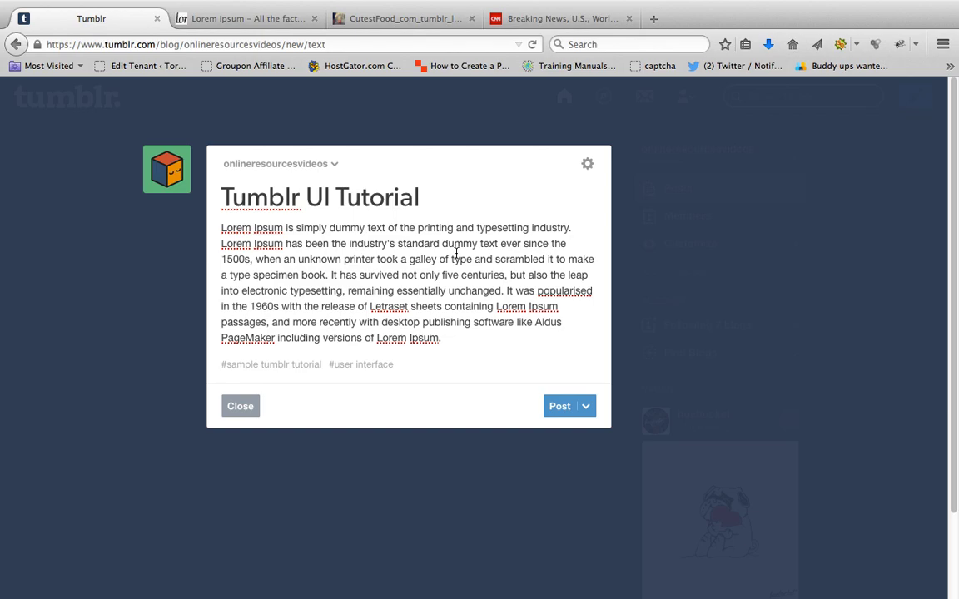
Step: Add an empty paragraph below the body text and bring up the media insert options
{"action": "left_click_drag", "start_coordinate": [330, 198], "coordinate": [422, 209]}
{"action": "left_click", "coordinate": [426, 208]}
{"action": "left_click", "coordinate": [463, 345]}
{"action": "key", "text": "Return"}
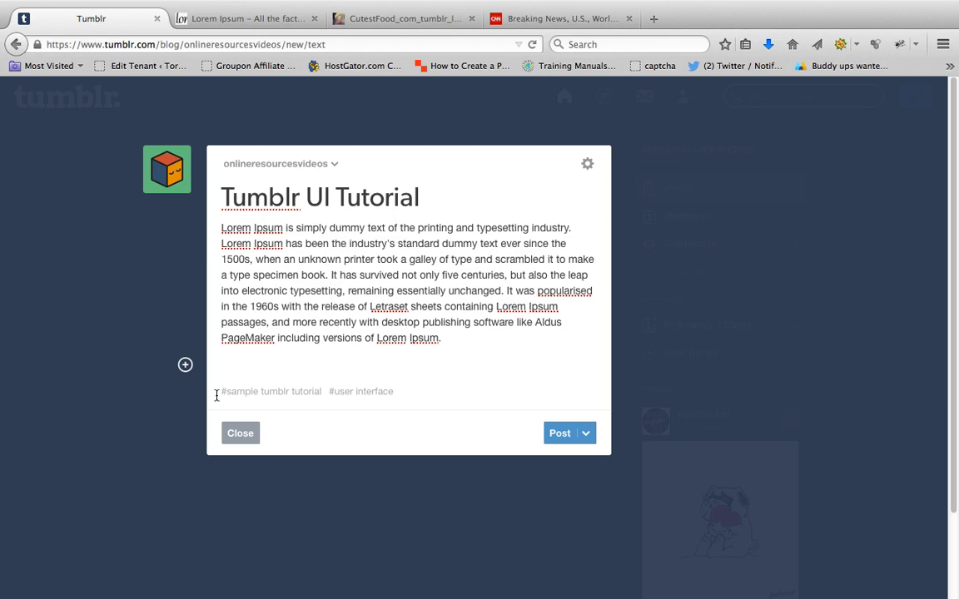
{"action": "left_click", "coordinate": [186, 366]}
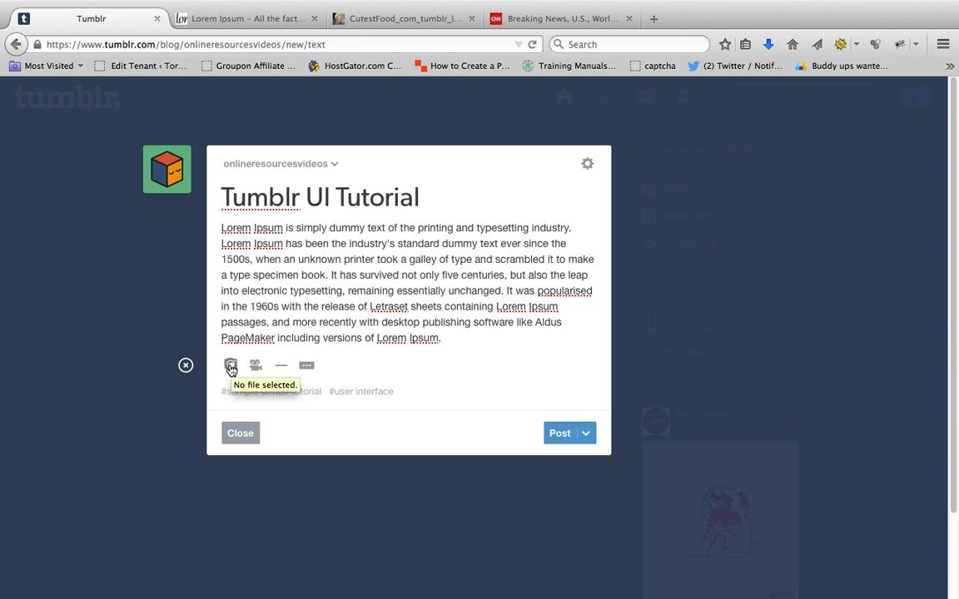
Step: Insert icecream.jpg from the Desktop below the Lorem Ipsum paragraph
{"action": "left_click", "coordinate": [231, 367]}
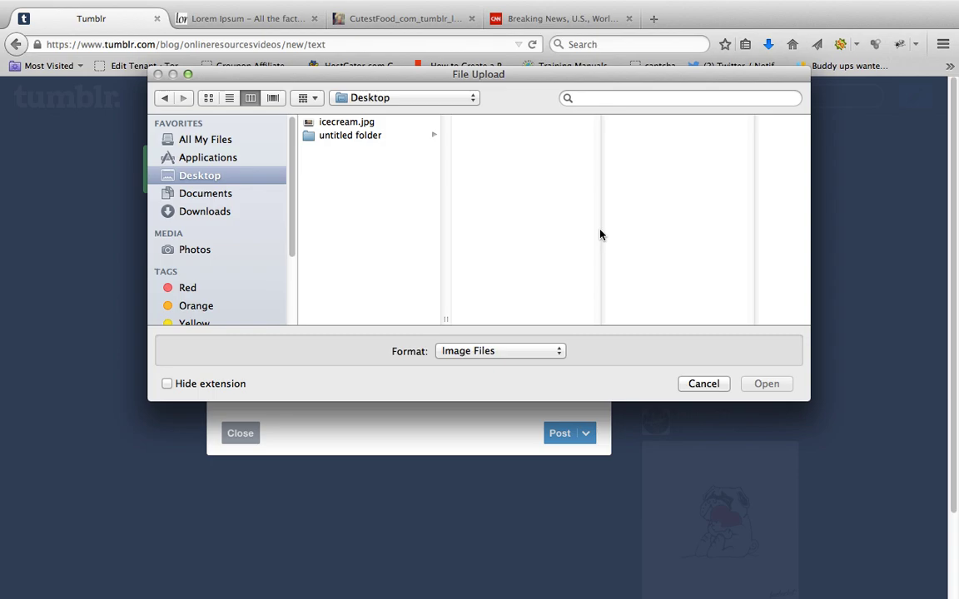
{"action": "left_click", "coordinate": [704, 385]}
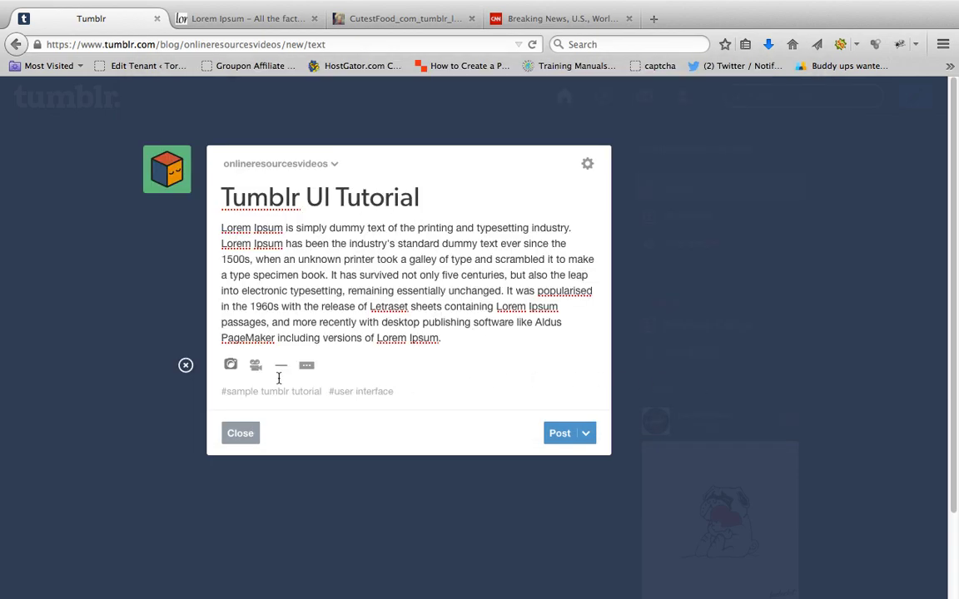
{"action": "left_click", "coordinate": [231, 368]}
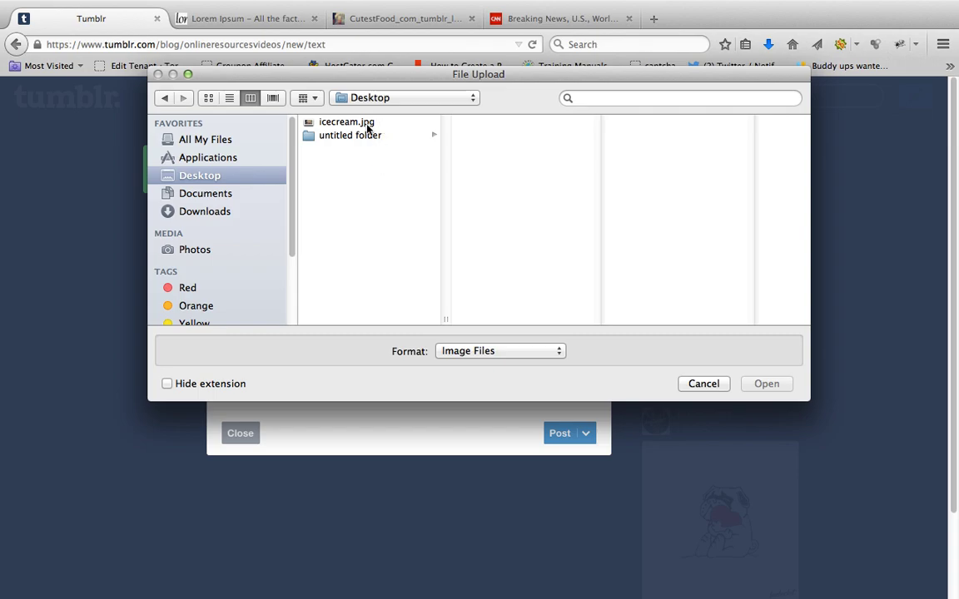
{"action": "left_click", "coordinate": [372, 124]}
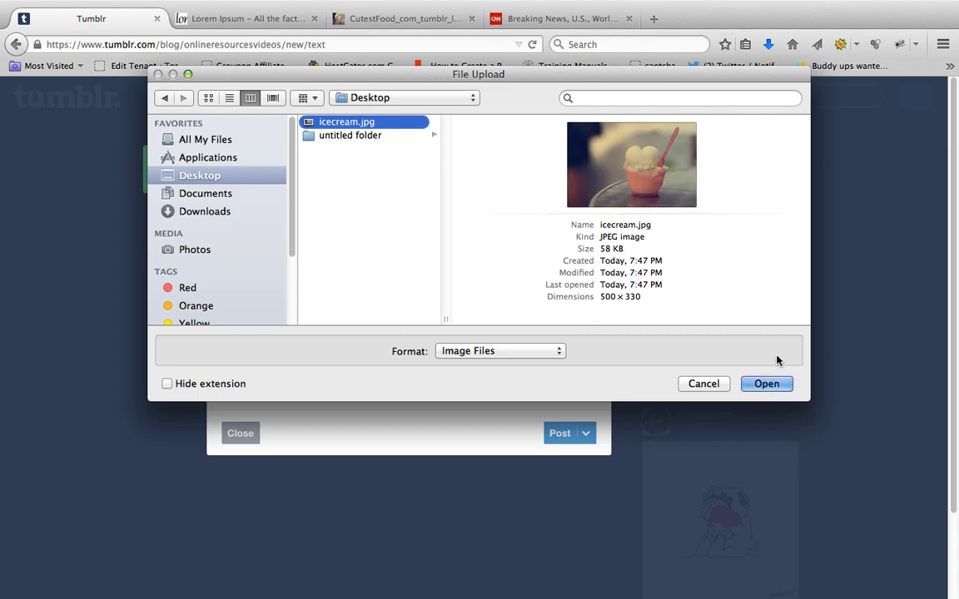
{"action": "left_click", "coordinate": [774, 383]}
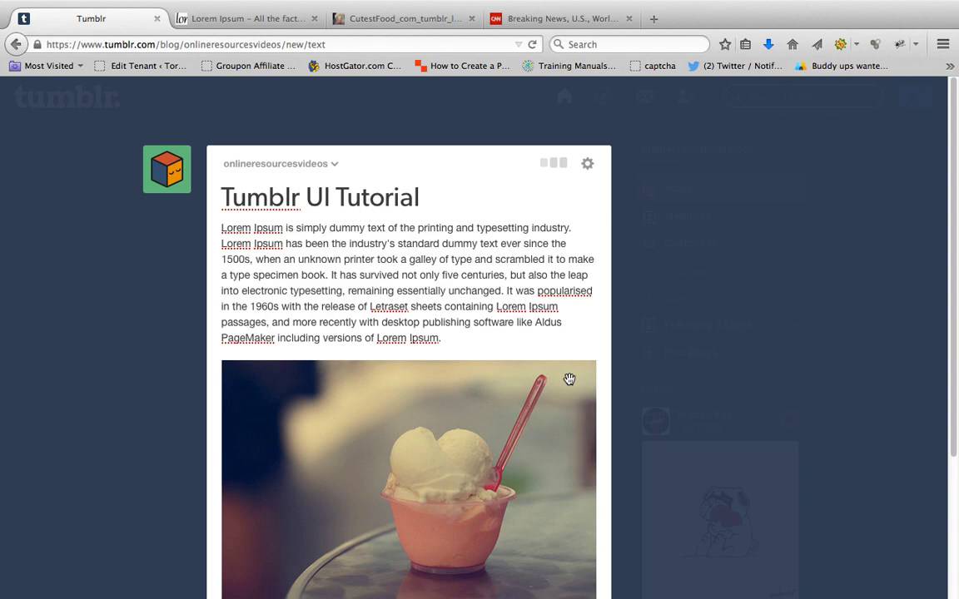
{"action": "scroll", "coordinate": [493, 369], "scroll_direction": "down", "scroll_amount": 3}
{"action": "scroll", "coordinate": [493, 369], "scroll_direction": "down", "scroll_amount": 2}
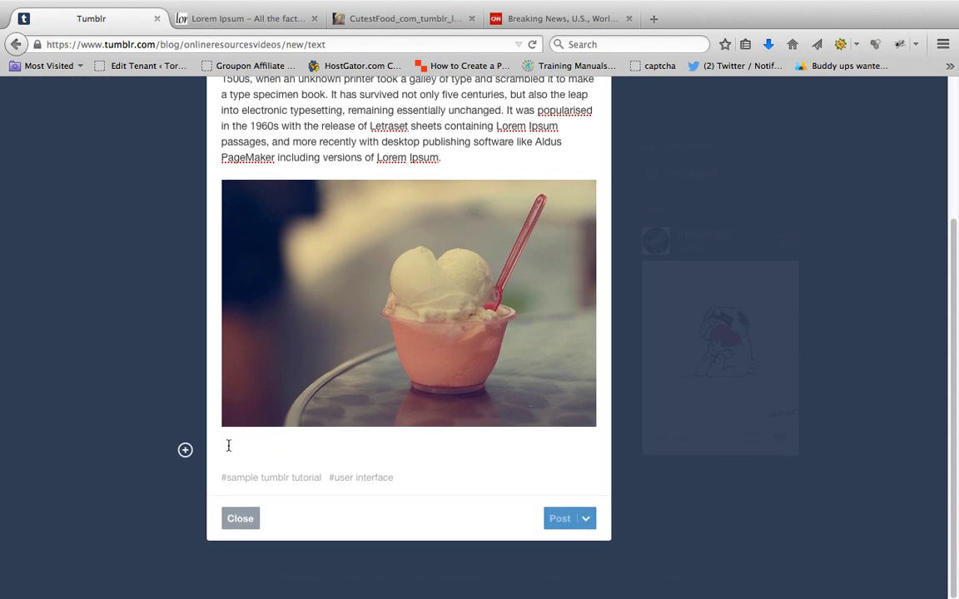
{"action": "left_click", "coordinate": [187, 451]}
{"action": "left_click", "coordinate": [477, 161]}
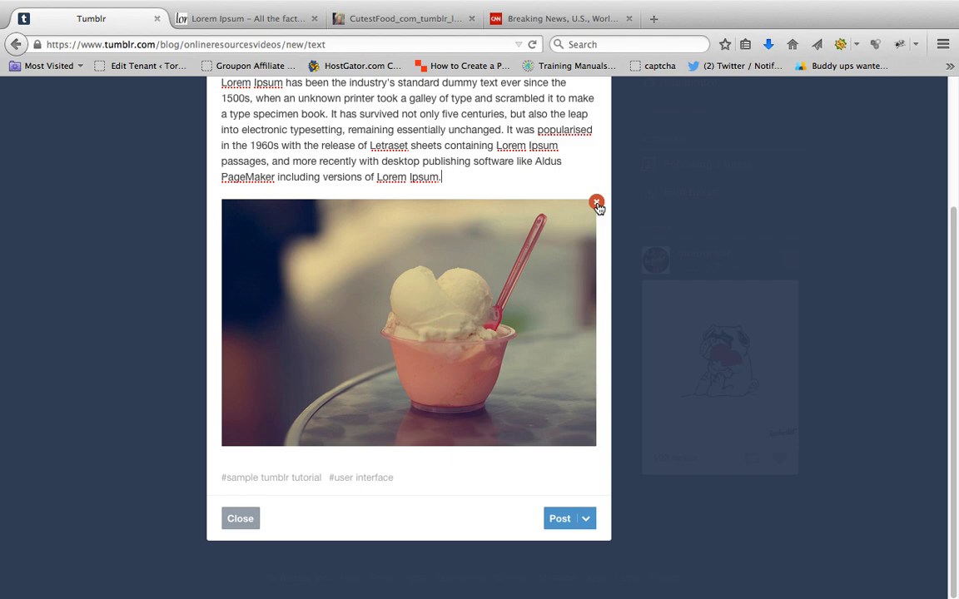
Step: Make the paragraph a blockquote and bold 'It has survived not only five centuries'
{"action": "scroll", "coordinate": [591, 241], "scroll_direction": "up", "scroll_amount": 1}
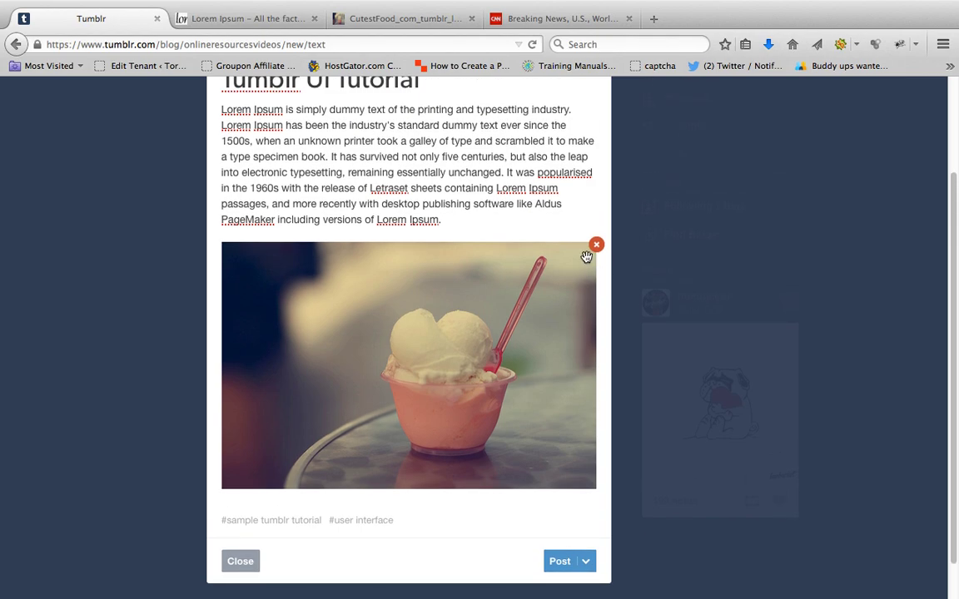
{"action": "left_click", "coordinate": [507, 204]}
{"action": "left_click_drag", "start_coordinate": [332, 156], "coordinate": [505, 158]}
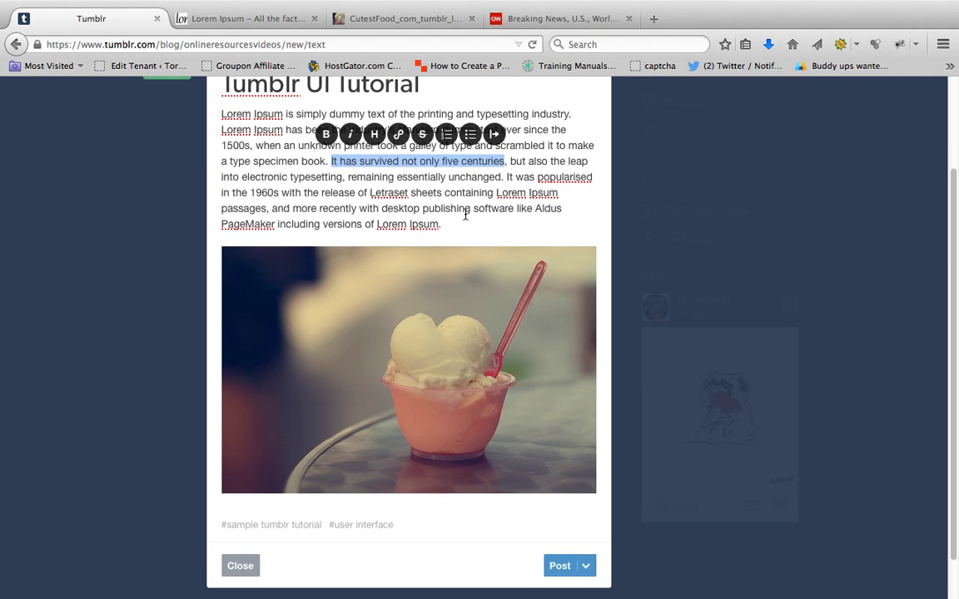
{"action": "scroll", "coordinate": [433, 204], "scroll_direction": "up", "scroll_amount": 1}
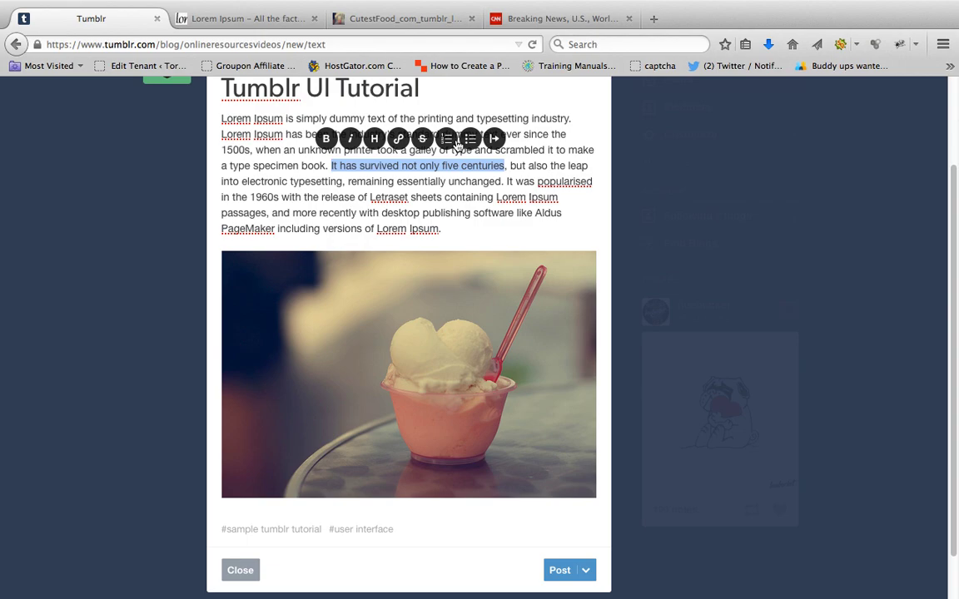
{"action": "left_click", "coordinate": [494, 139]}
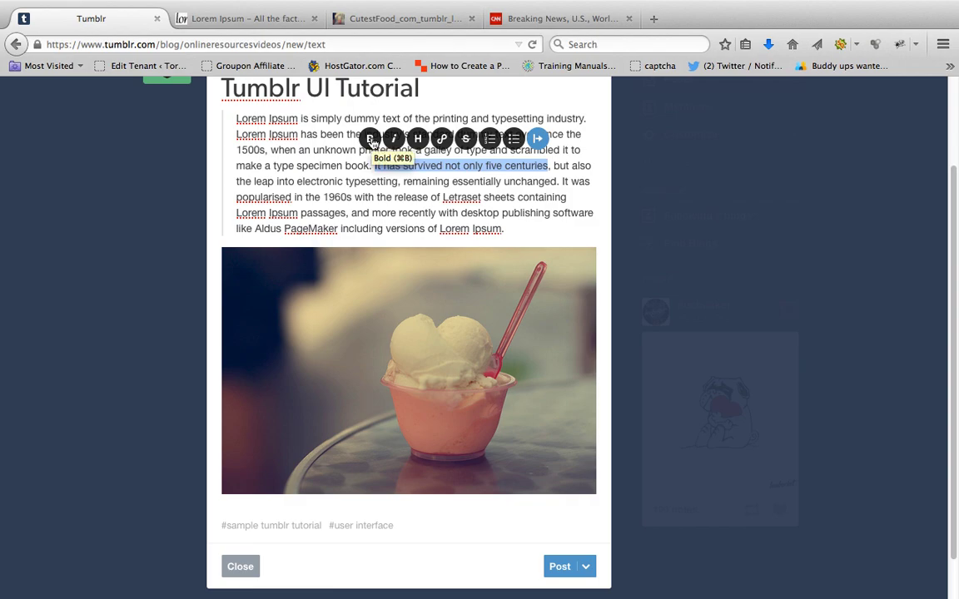
{"action": "left_click", "coordinate": [371, 139]}
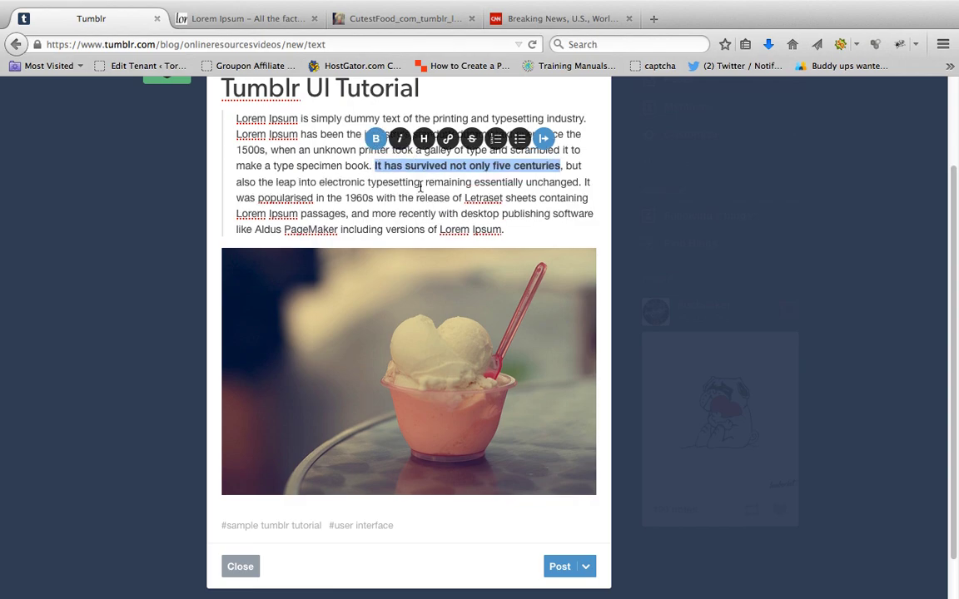
{"action": "left_click", "coordinate": [421, 182]}
{"action": "left_click_drag", "start_coordinate": [320, 182], "coordinate": [420, 183]}
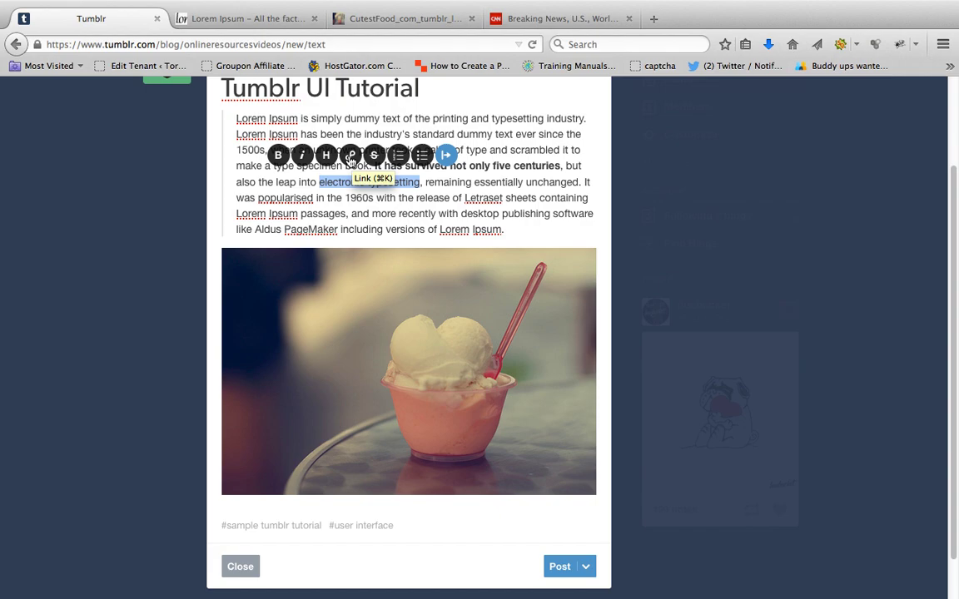
{"action": "left_click", "coordinate": [351, 156]}
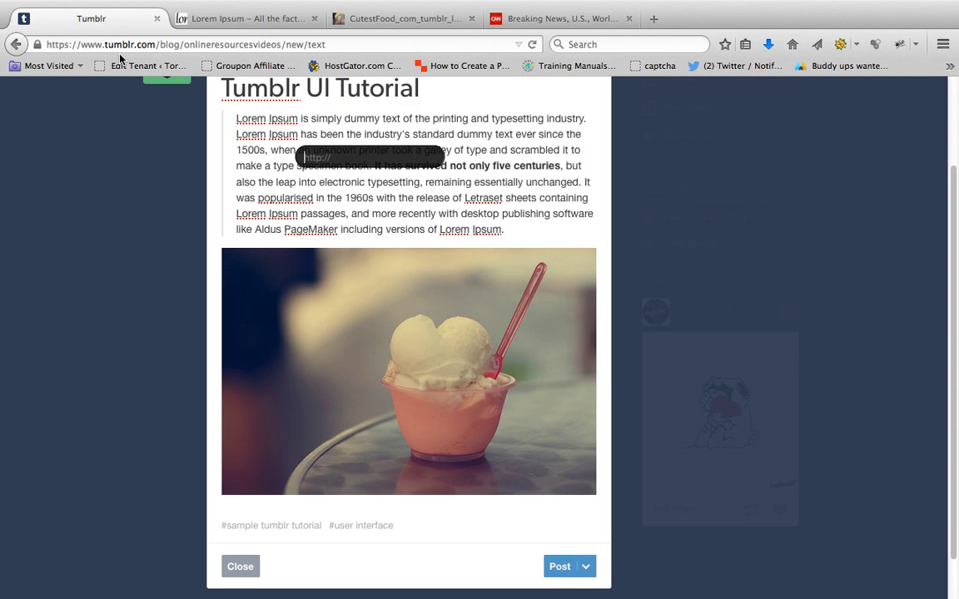
{"action": "left_click", "coordinate": [499, 17]}
{"action": "left_click", "coordinate": [201, 43]}
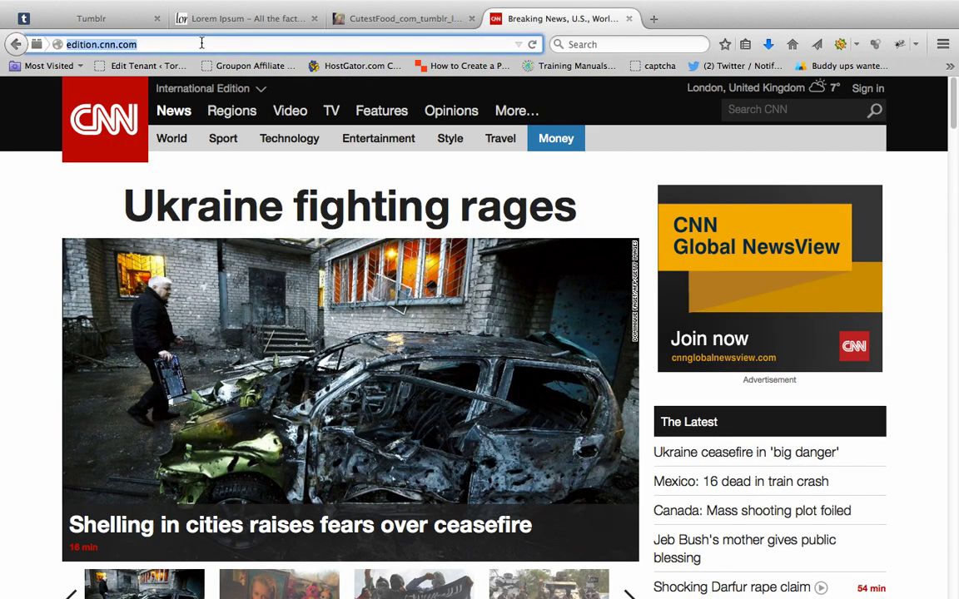
{"action": "key", "text": "super+c"}
{"action": "left_click", "coordinate": [124, 17]}
{"action": "key", "text": "super+v"}
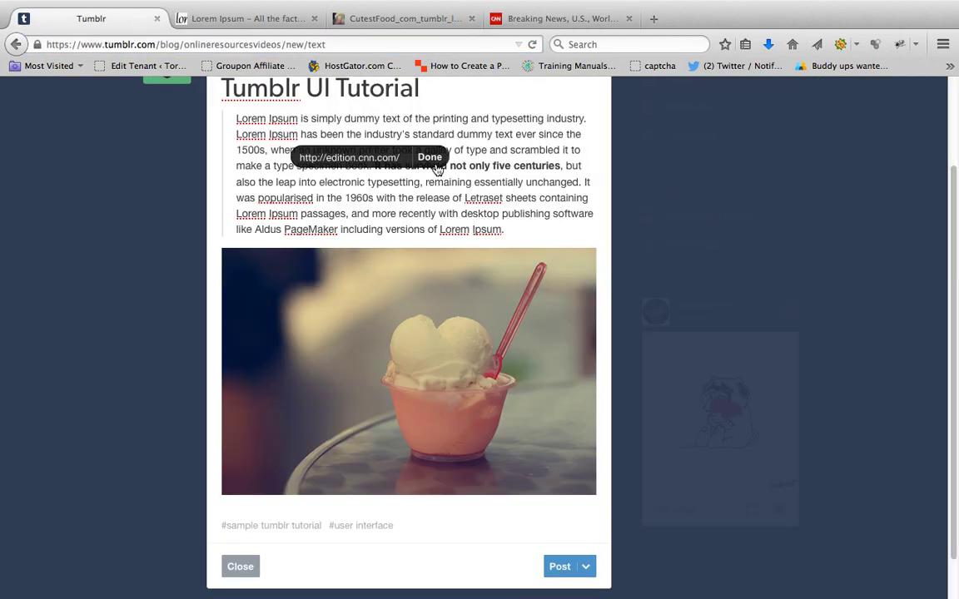
{"action": "left_click", "coordinate": [430, 158]}
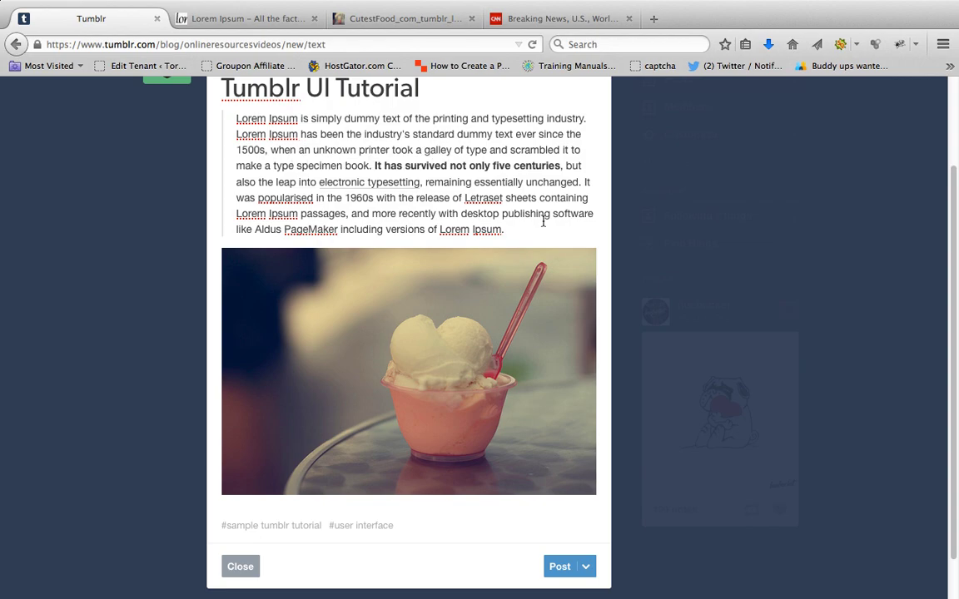
{"action": "scroll", "coordinate": [535, 248], "scroll_direction": "down", "scroll_amount": 1}
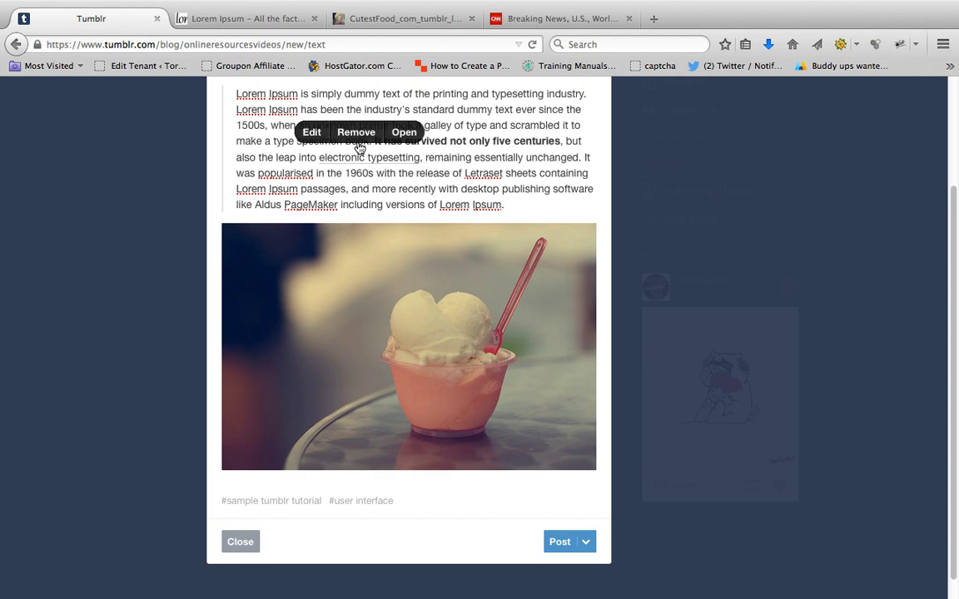
{"action": "left_click", "coordinate": [533, 214]}
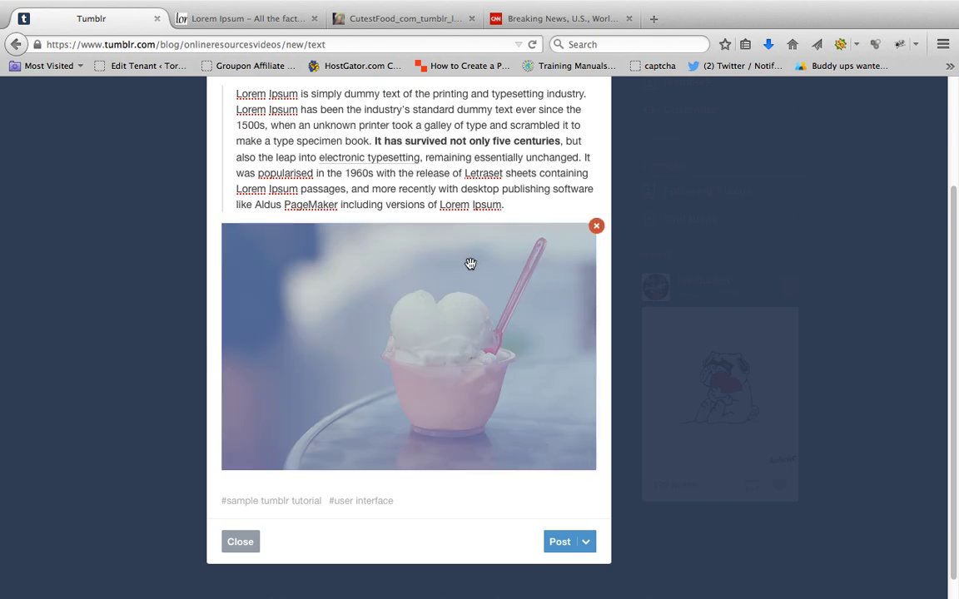
{"action": "scroll", "coordinate": [491, 336], "scroll_direction": "up", "scroll_amount": 2}
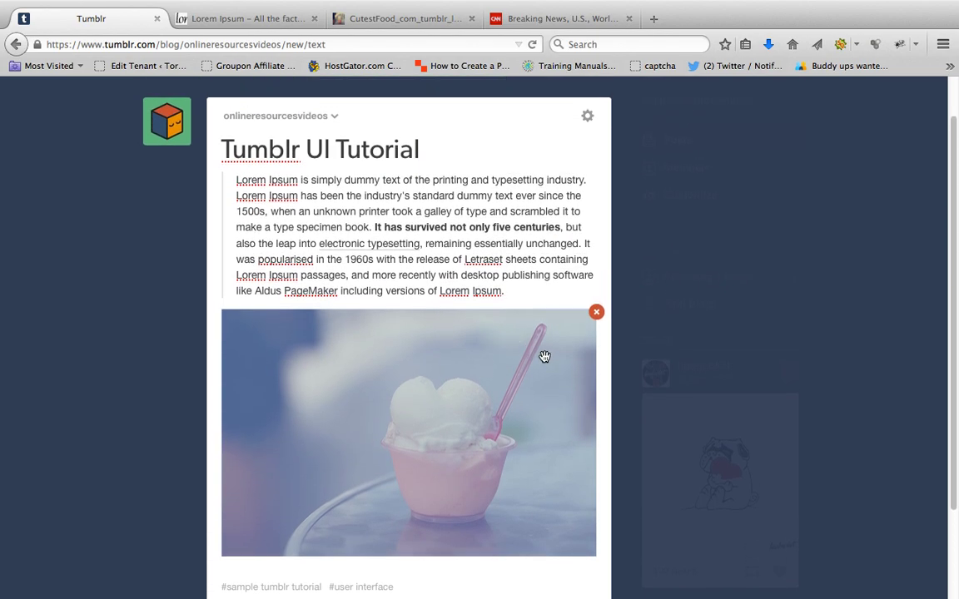
{"action": "scroll", "coordinate": [541, 357], "scroll_direction": "down", "scroll_amount": 2}
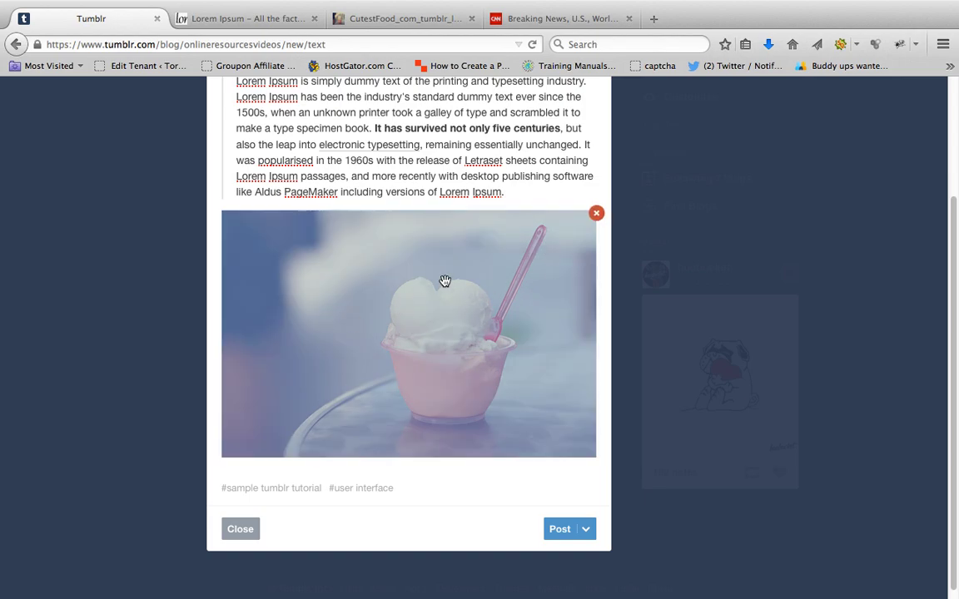
{"action": "scroll", "coordinate": [468, 273], "scroll_direction": "up", "scroll_amount": 3}
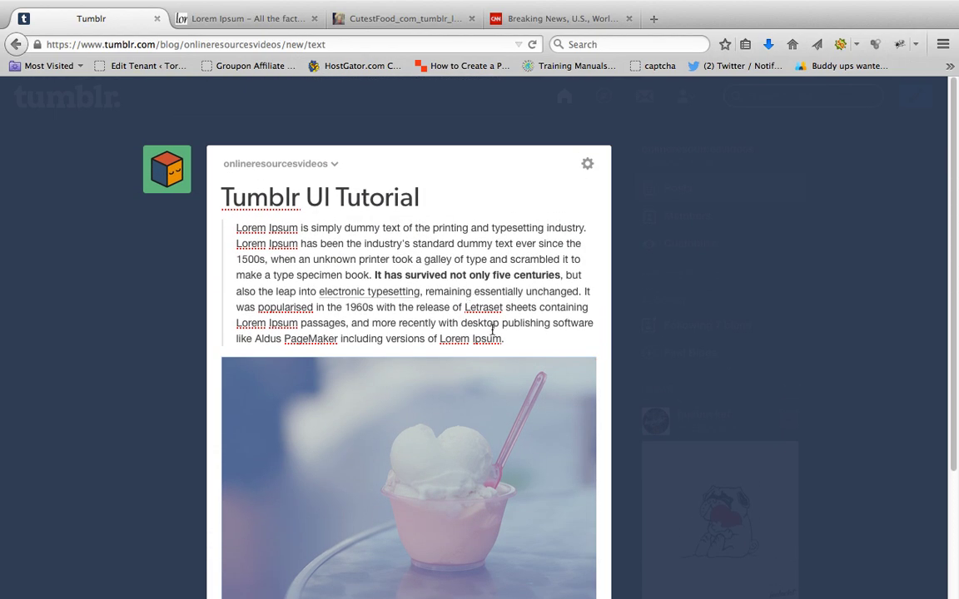
{"action": "left_click", "coordinate": [496, 325]}
Step: Set the post's Text editor option to HTML in the gear settings
{"action": "scroll", "coordinate": [610, 188], "scroll_direction": "down", "scroll_amount": 1}
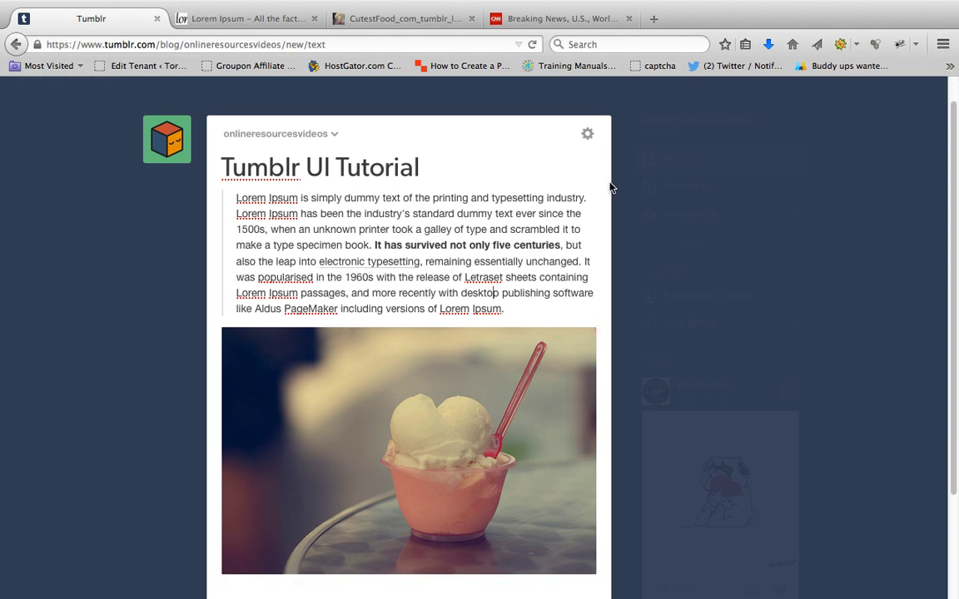
{"action": "left_click", "coordinate": [589, 136]}
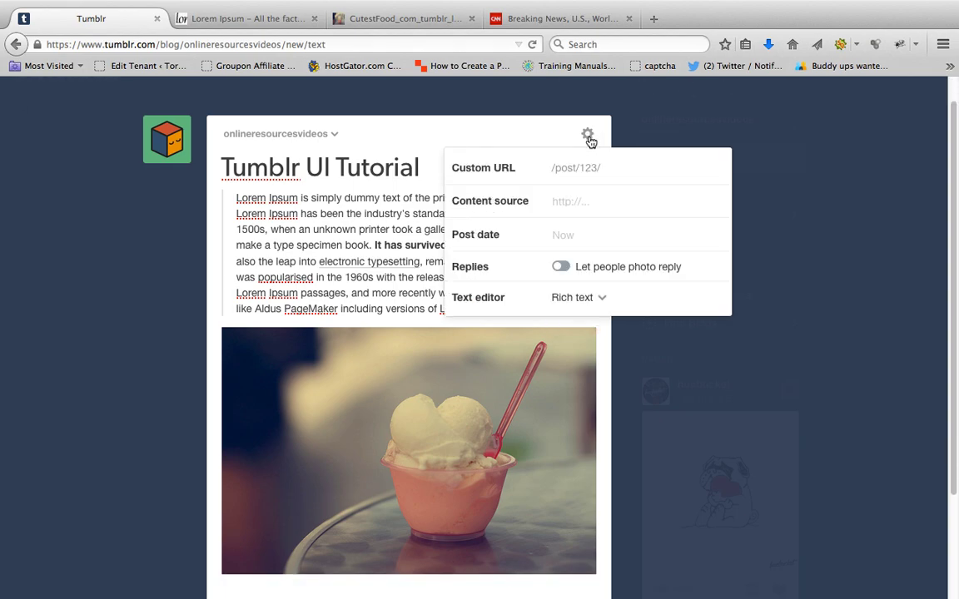
{"action": "left_click", "coordinate": [588, 136]}
{"action": "left_click", "coordinate": [589, 136]}
{"action": "left_click", "coordinate": [605, 299]}
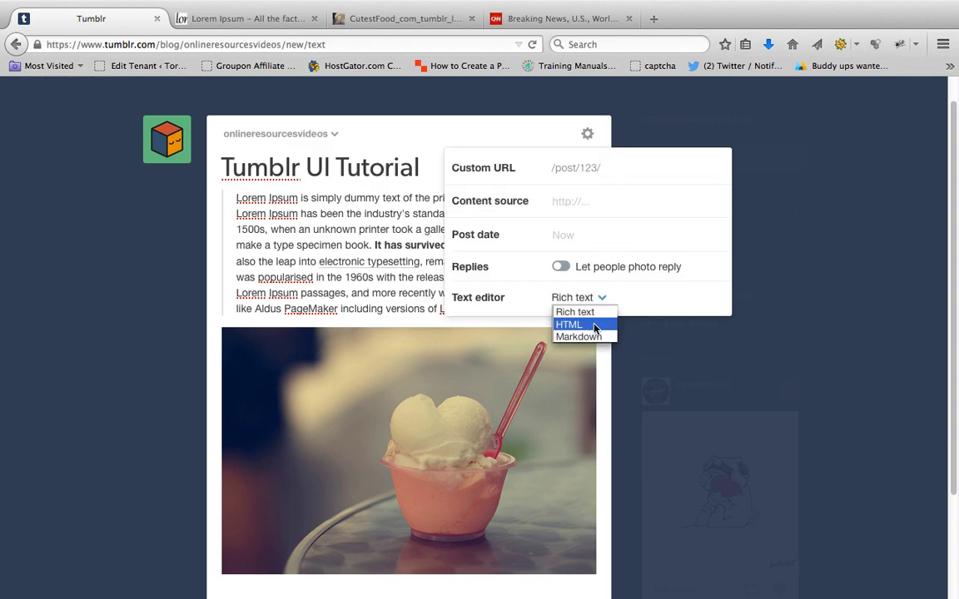
{"action": "left_click", "coordinate": [594, 325]}
{"action": "scroll", "coordinate": [470, 380], "scroll_direction": "down", "scroll_amount": 5}
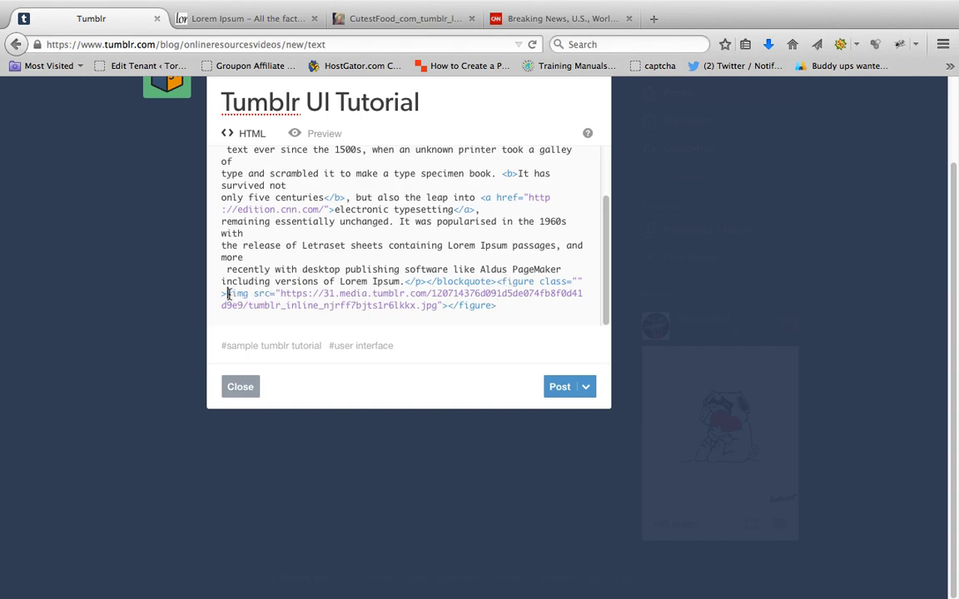
Step: Wrap the ice cream <img> tag in <a href=""> and </a> tags
{"action": "type", "text": "cl"}
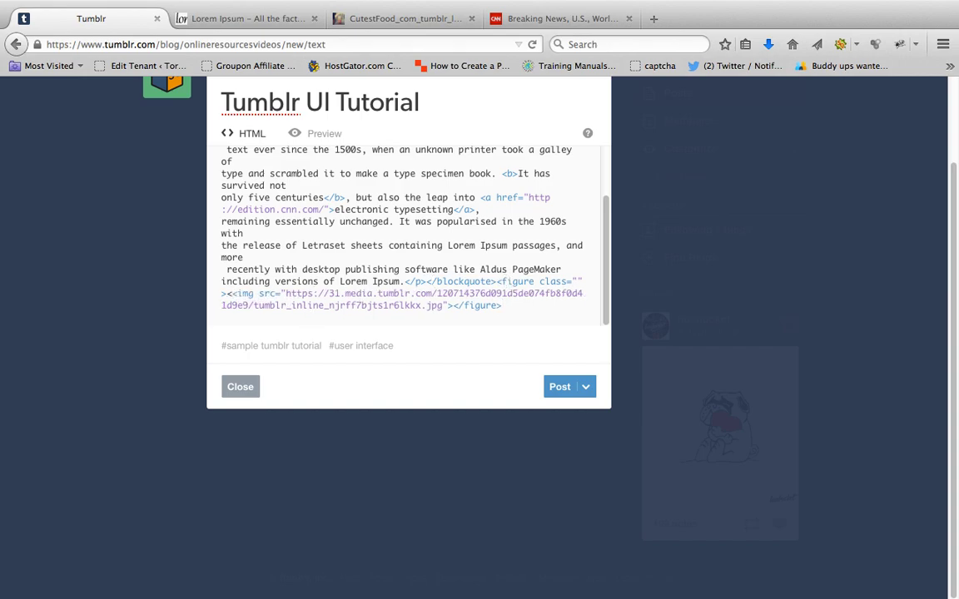
{"action": "type", "text": "ass=\"\"><a href"}
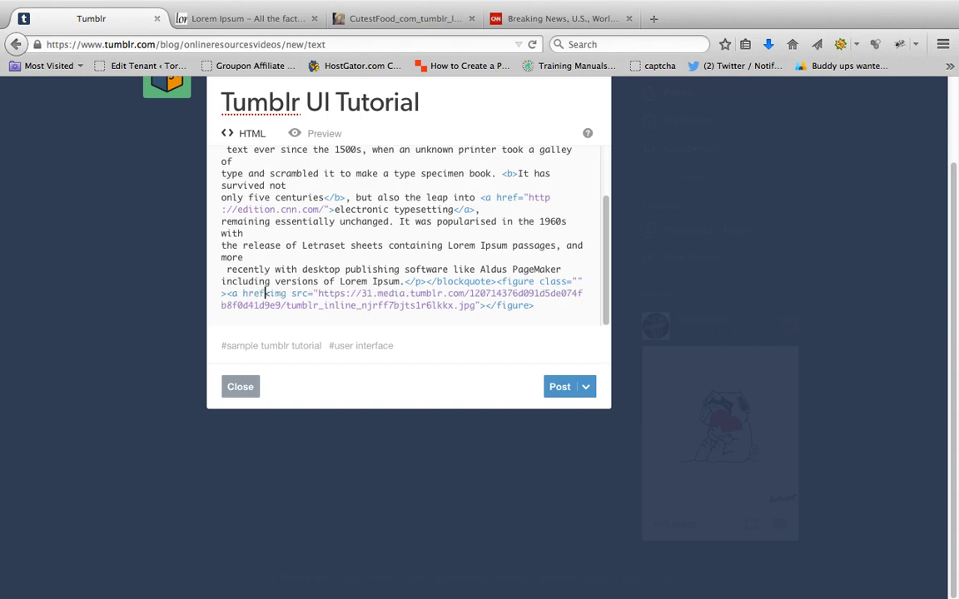
{"action": "type", "text": "=\"\">"}
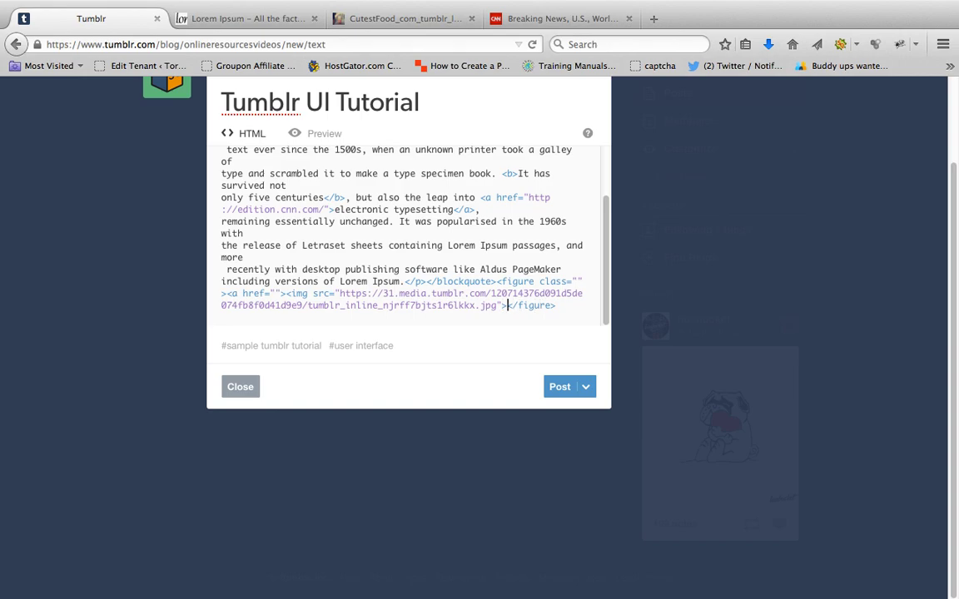
{"action": "type", "text": "</a></"}
Step: Paste the takedesigns.com ice cream image URL into the link's empty href
{"action": "left_click", "coordinate": [385, 18]}
{"action": "key", "text": "super+l"}
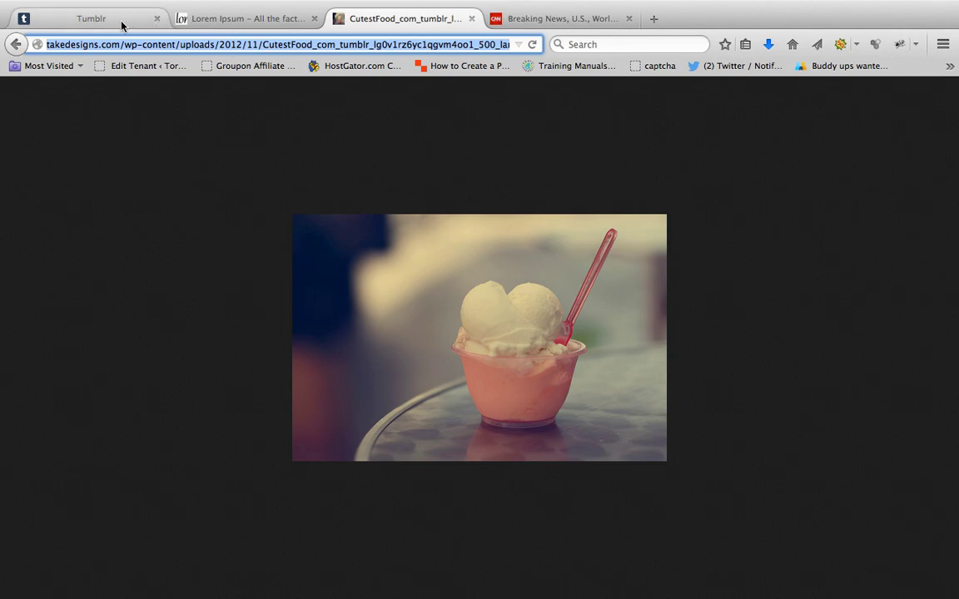
{"action": "left_click", "coordinate": [120, 22]}
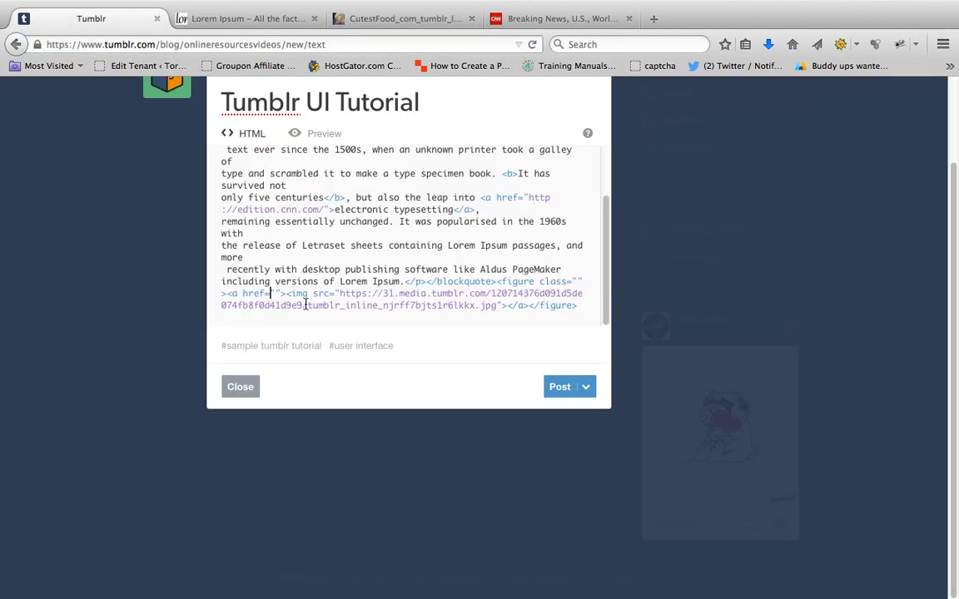
{"action": "key", "text": "super+v"}
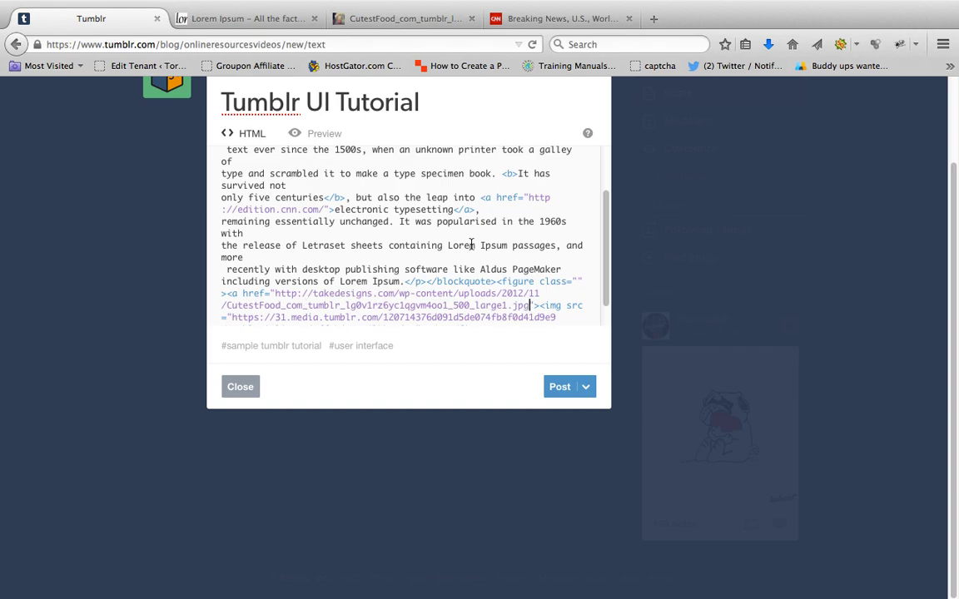
{"action": "scroll", "coordinate": [500, 250], "scroll_direction": "down", "scroll_amount": 1}
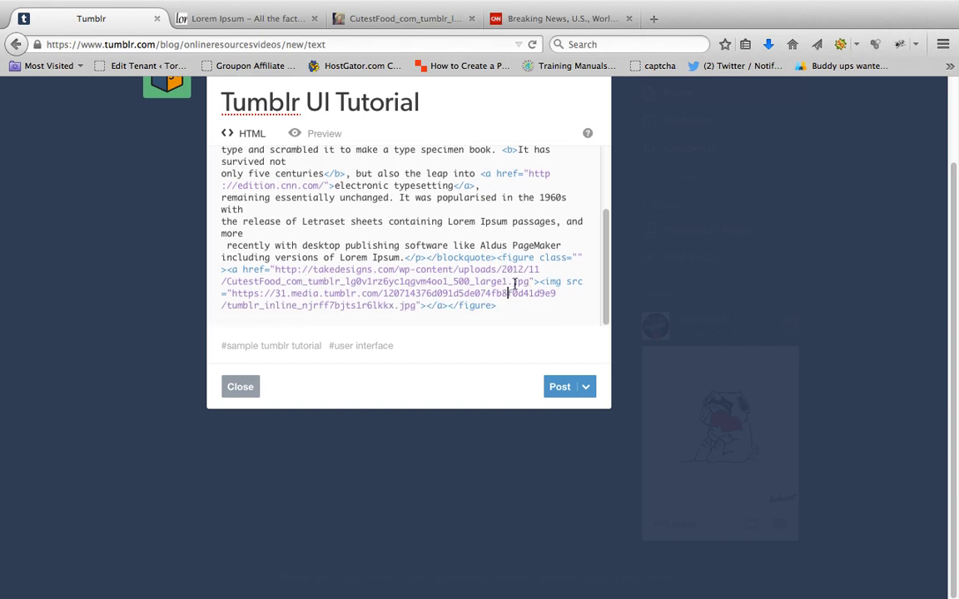
{"action": "left_click_drag", "start_coordinate": [276, 269], "coordinate": [534, 278]}
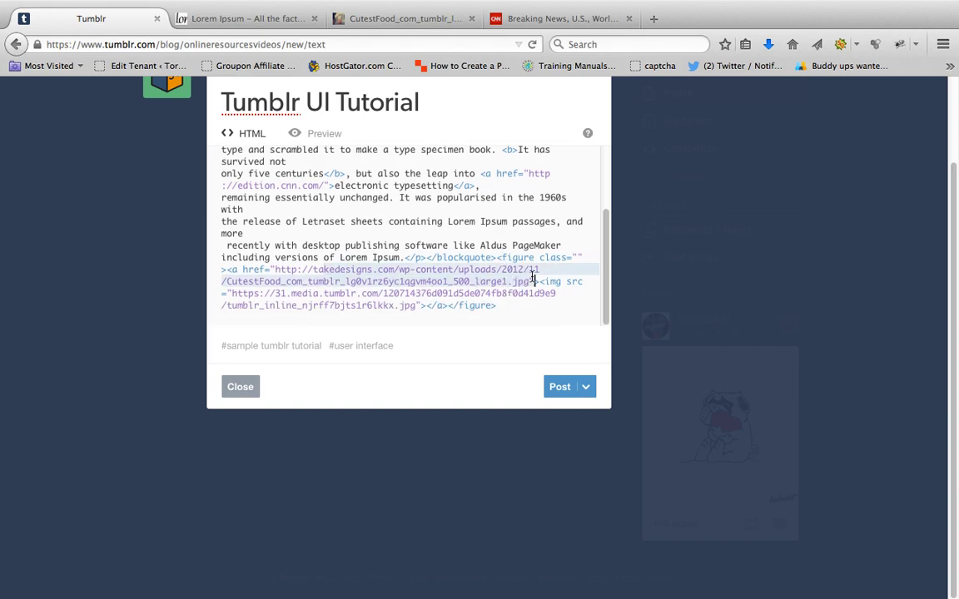
{"action": "left_click", "coordinate": [540, 292]}
{"action": "left_click_drag", "start_coordinate": [276, 270], "coordinate": [530, 283]}
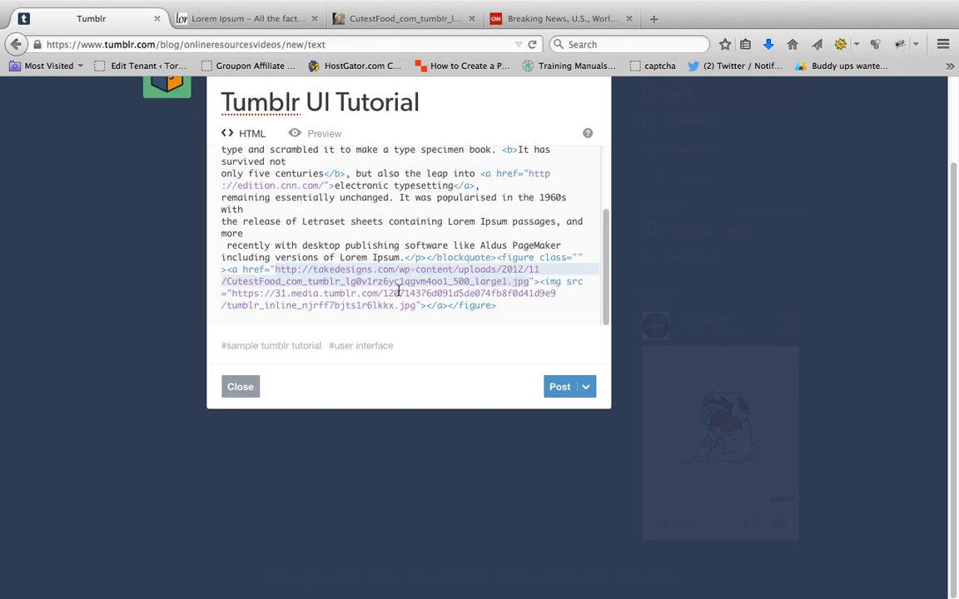
{"action": "left_click", "coordinate": [292, 270]}
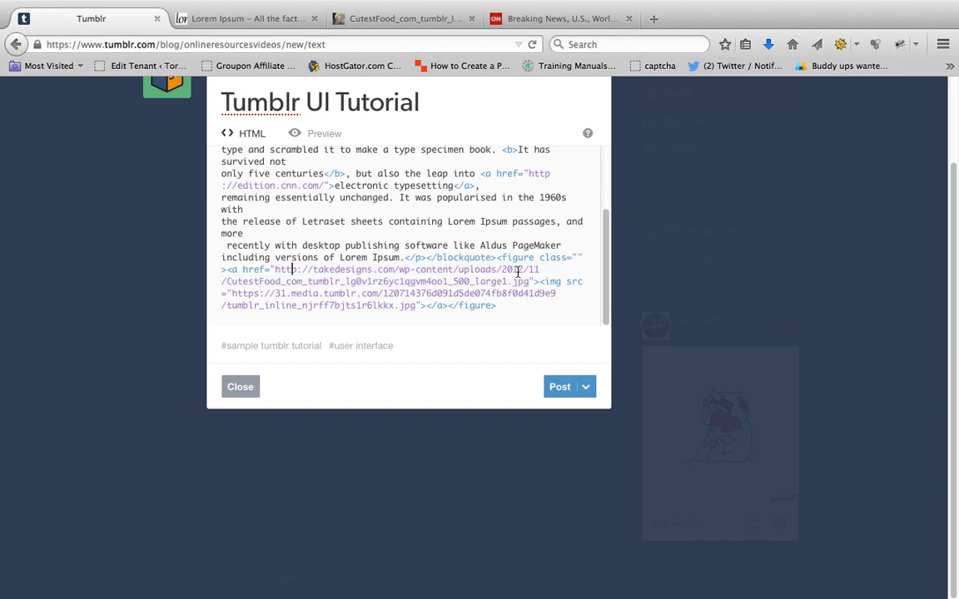
Step: Review the post's HTML source, opening and closing the post settings along the way
{"action": "scroll", "coordinate": [585, 186], "scroll_direction": "up", "scroll_amount": 2}
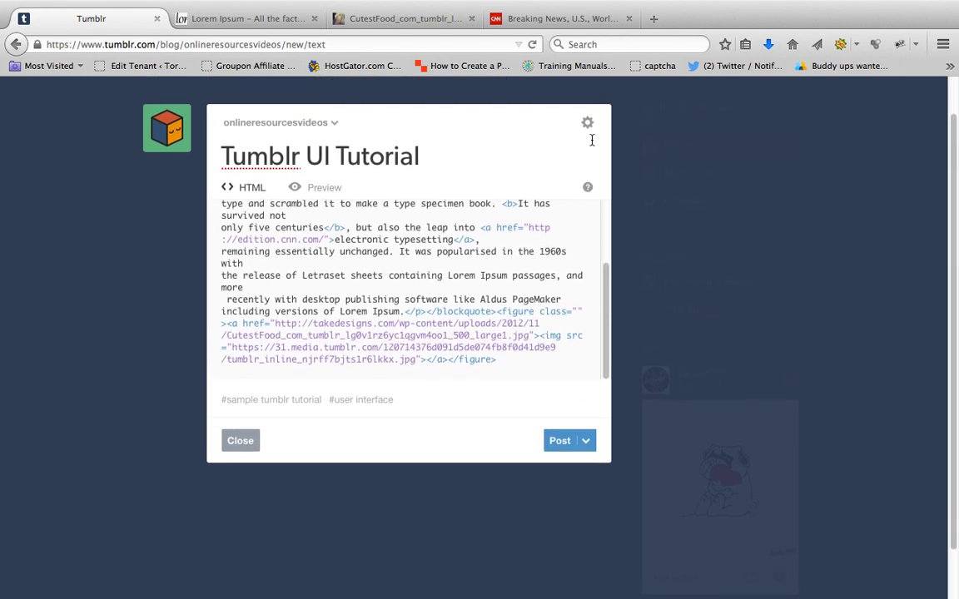
{"action": "left_click", "coordinate": [588, 125]}
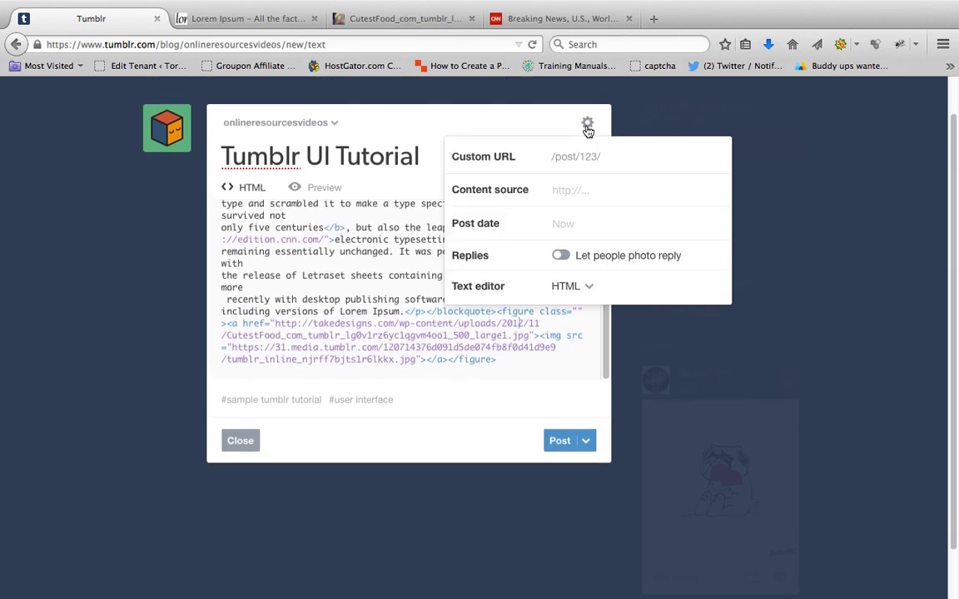
{"action": "left_click", "coordinate": [433, 344]}
{"action": "left_click_drag", "start_coordinate": [412, 268], "coordinate": [378, 229]}
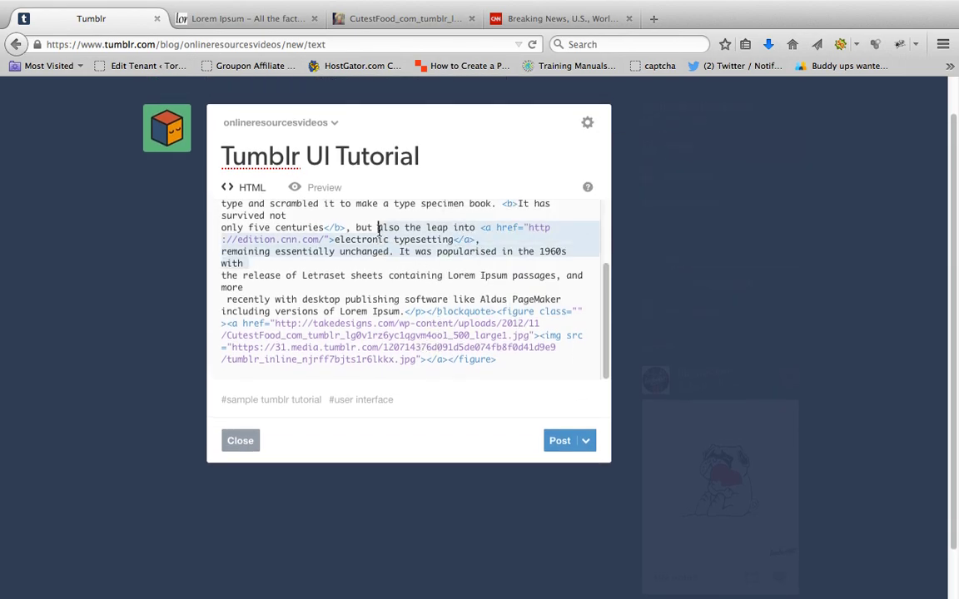
{"action": "left_click", "coordinate": [441, 276]}
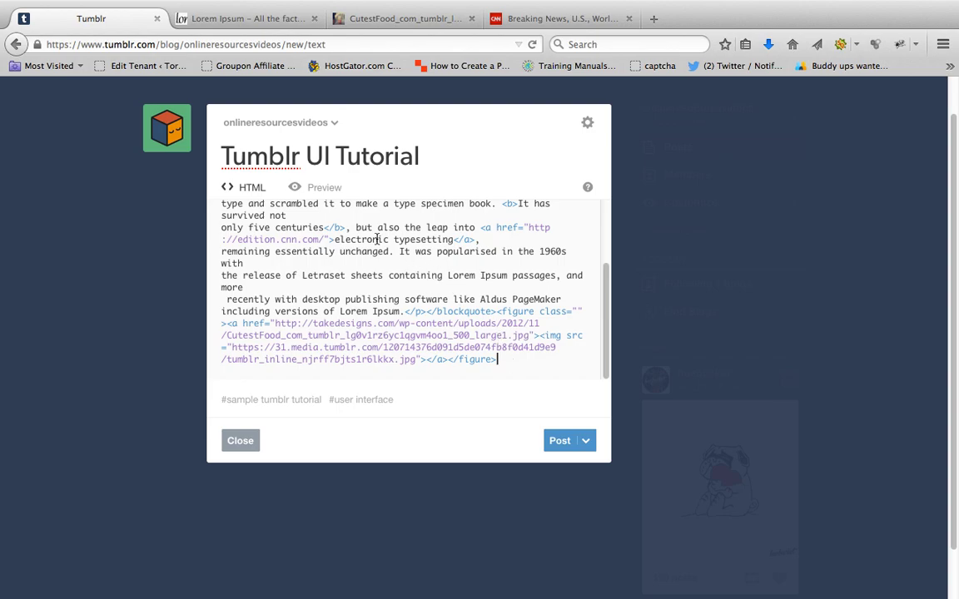
{"action": "scroll", "coordinate": [377, 239], "scroll_direction": "up", "scroll_amount": 3}
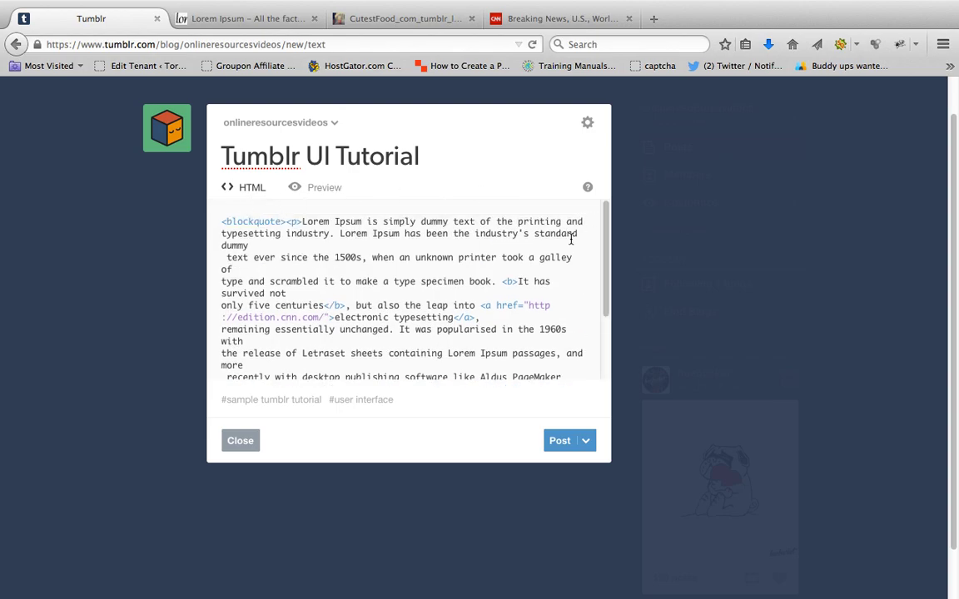
{"action": "type", "text": "<figure class=\"\"><a href=\"http://takedesigns.com/wp-content/uploads/2012/11/CutestFood_com_tumblr_lg0v1rz6yc1qgvm4oo1_500_large1.jpg\"><img src=\"https://31.media.tumblr.com/120714376d091d5de074fb8f0d41d9e0/tumblr_inline_njrff7bjts1r6lkkx.jpg\"></a></figure>"}
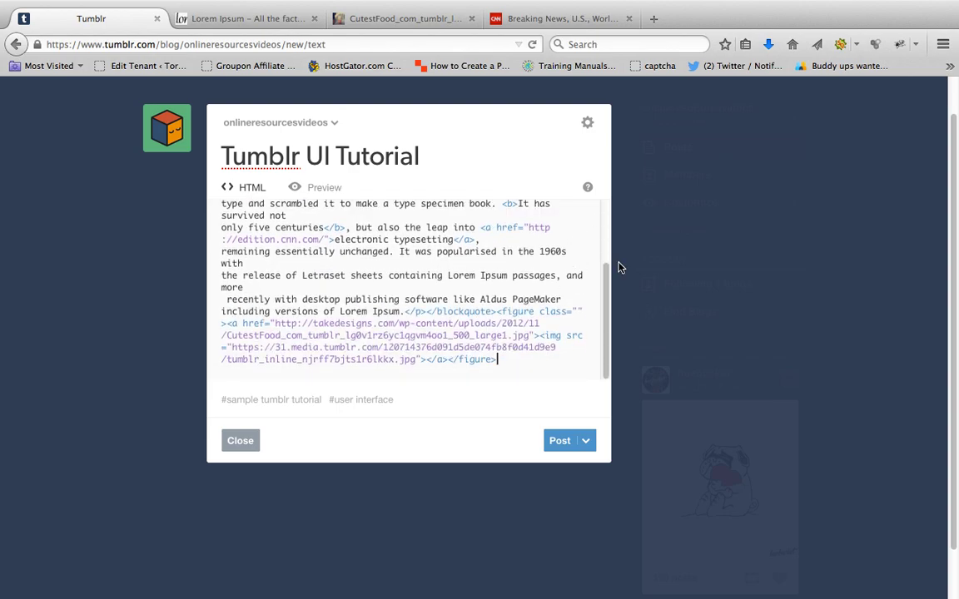
Step: Switch the text editor back to Rich text, confirm, and publish the post
{"action": "left_click", "coordinate": [587, 124]}
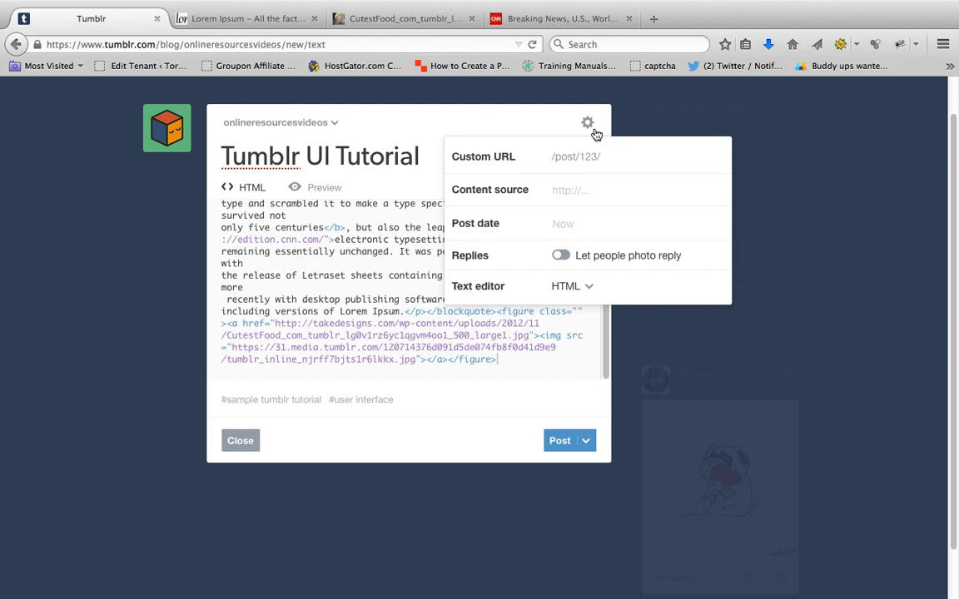
{"action": "left_click", "coordinate": [590, 287]}
{"action": "left_click", "coordinate": [575, 300]}
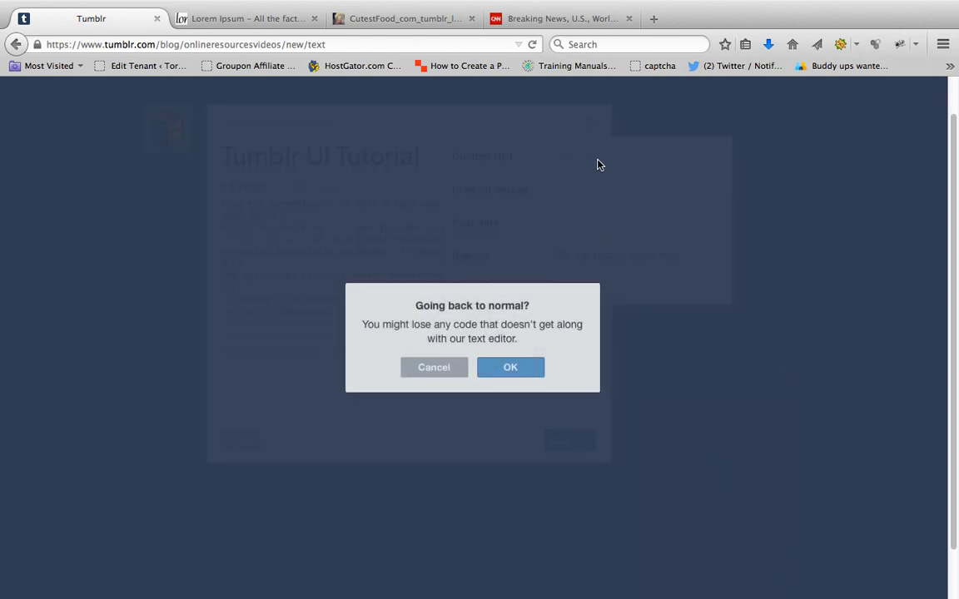
{"action": "left_click", "coordinate": [513, 368]}
{"action": "scroll", "coordinate": [541, 441], "scroll_direction": "down", "scroll_amount": 3}
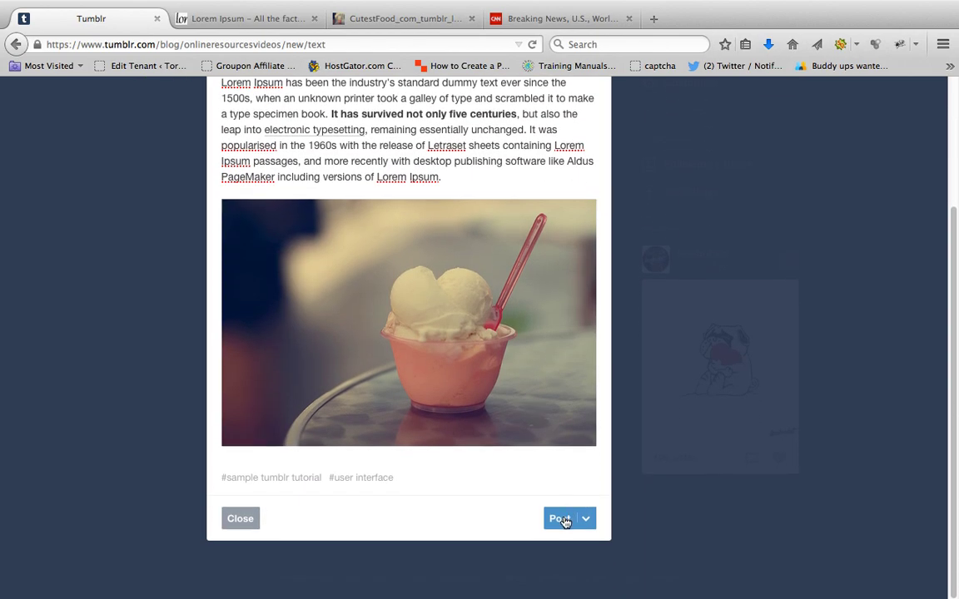
{"action": "left_click", "coordinate": [561, 519]}
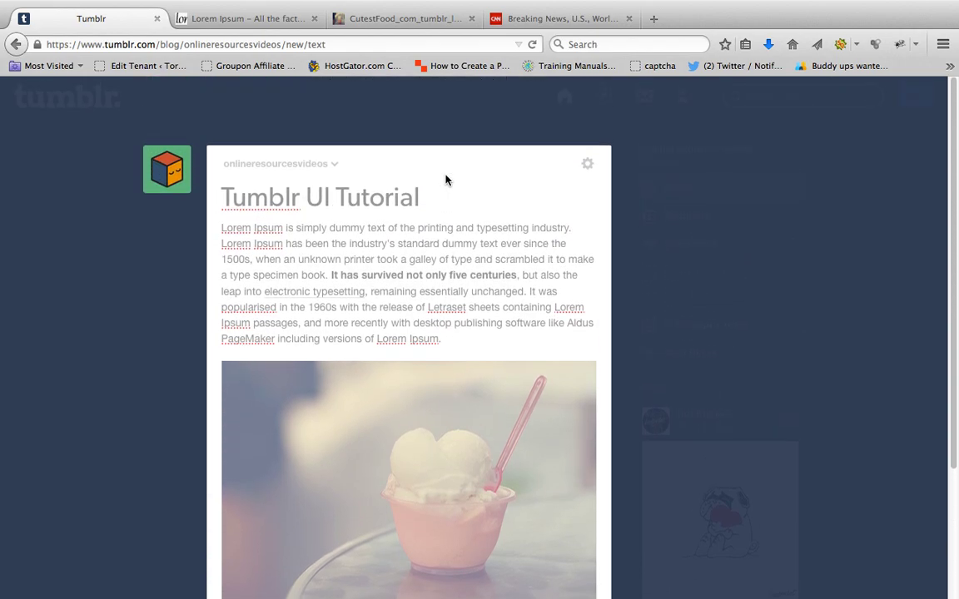
Step: Scroll the dashboard down to find the newly published Tumblr UI Tutorial post
{"action": "scroll", "coordinate": [476, 199], "scroll_direction": "down", "scroll_amount": 3}
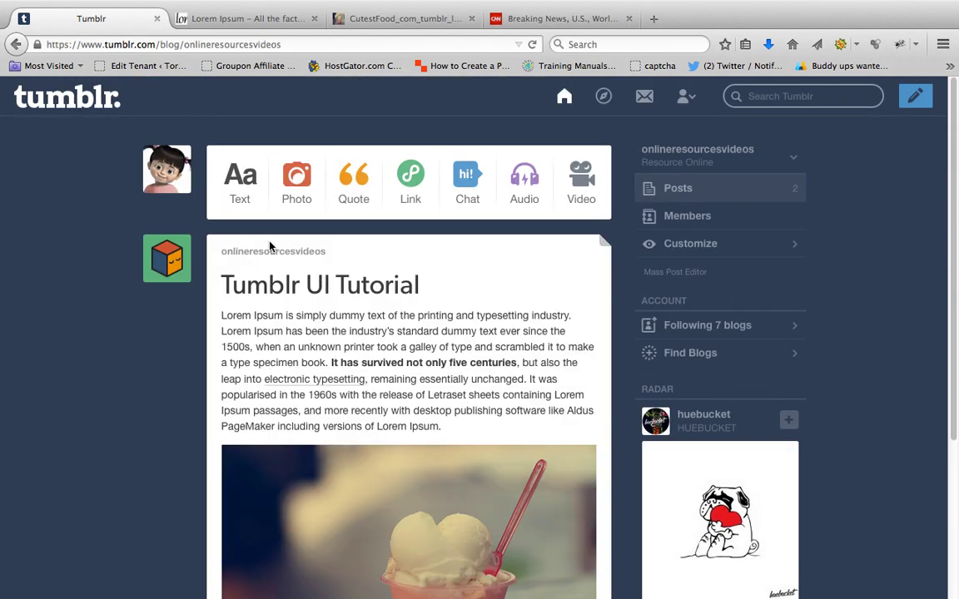
{"action": "mouse_move", "coordinate": [271, 253]}
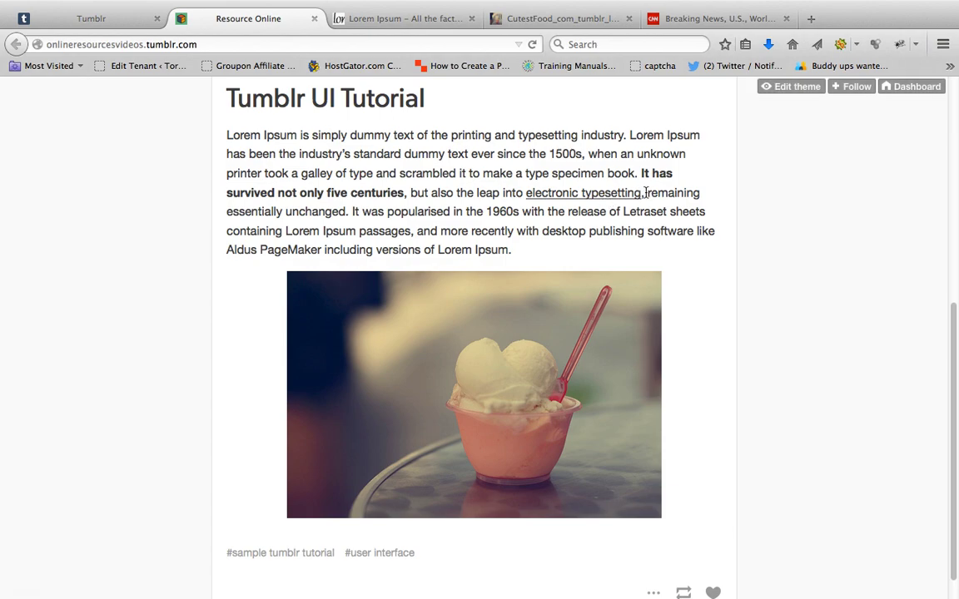
Step: Open the 'electronic typesetting' link in a new tab, check the CNN page, and return
{"action": "left_click_drag", "start_coordinate": [646, 193], "coordinate": [549, 198]}
{"action": "middle_click", "coordinate": [572, 200]}
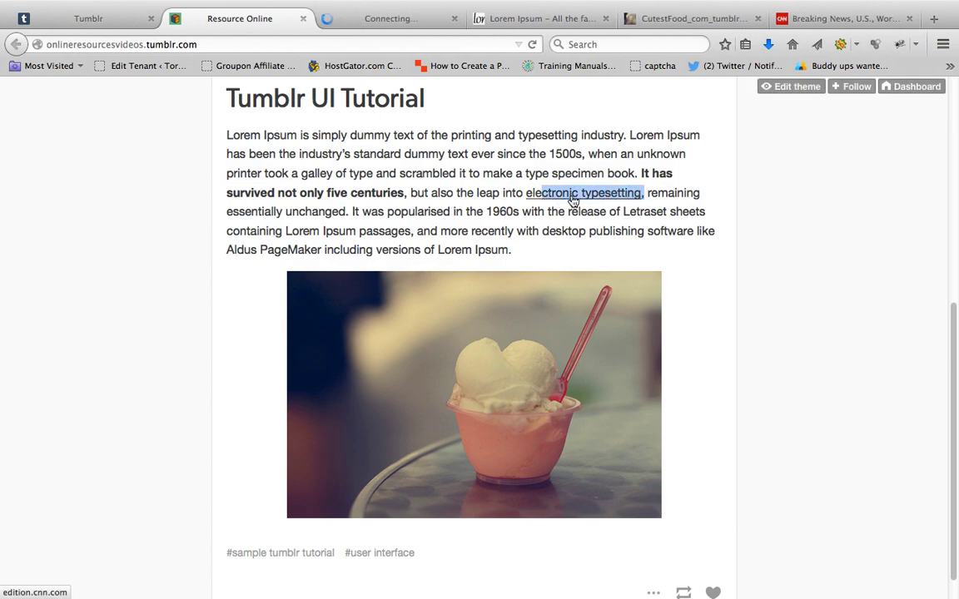
{"action": "left_click", "coordinate": [397, 196]}
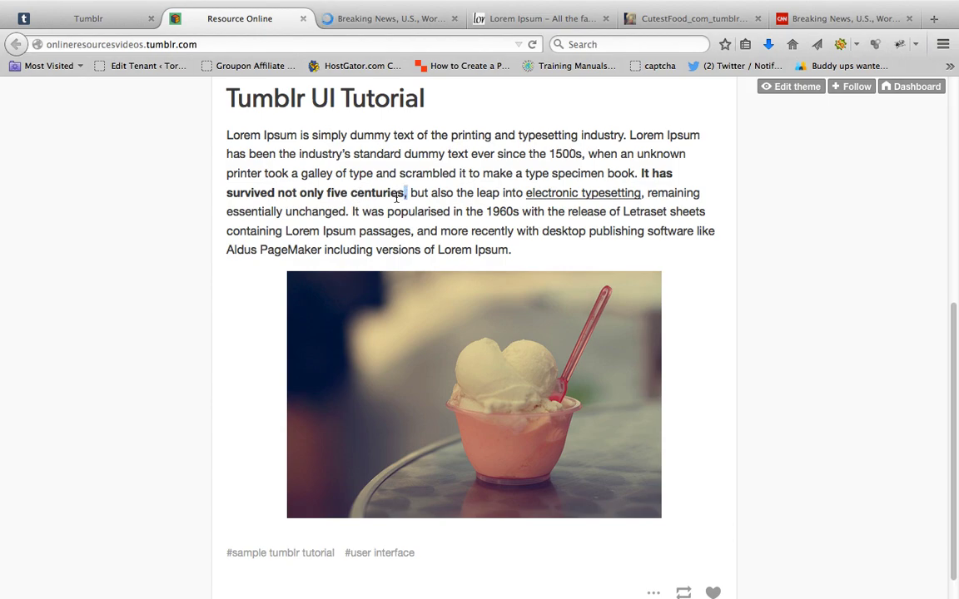
{"action": "left_click_drag", "start_coordinate": [398, 197], "coordinate": [247, 193]}
{"action": "left_click", "coordinate": [342, 21]}
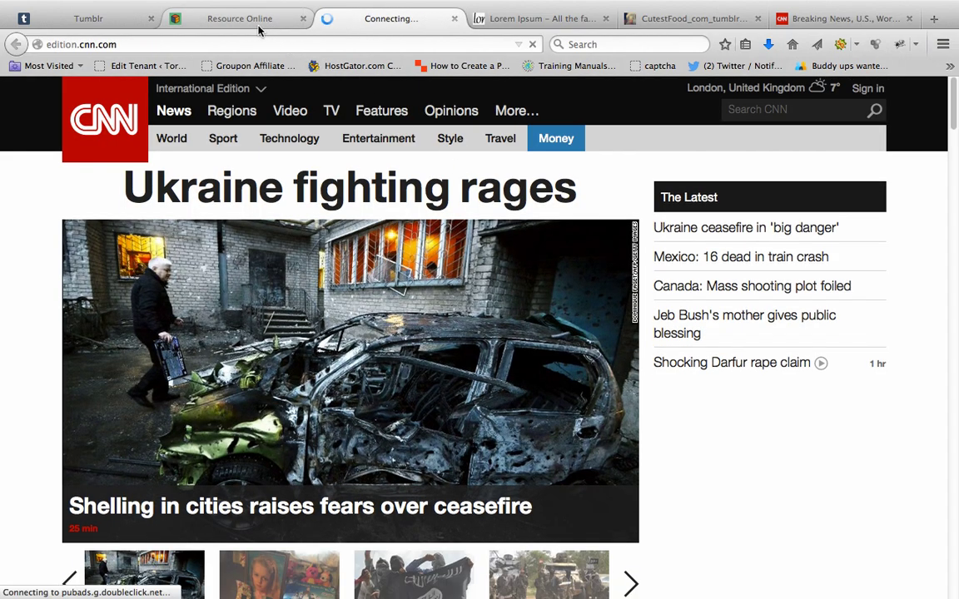
{"action": "left_click", "coordinate": [250, 18]}
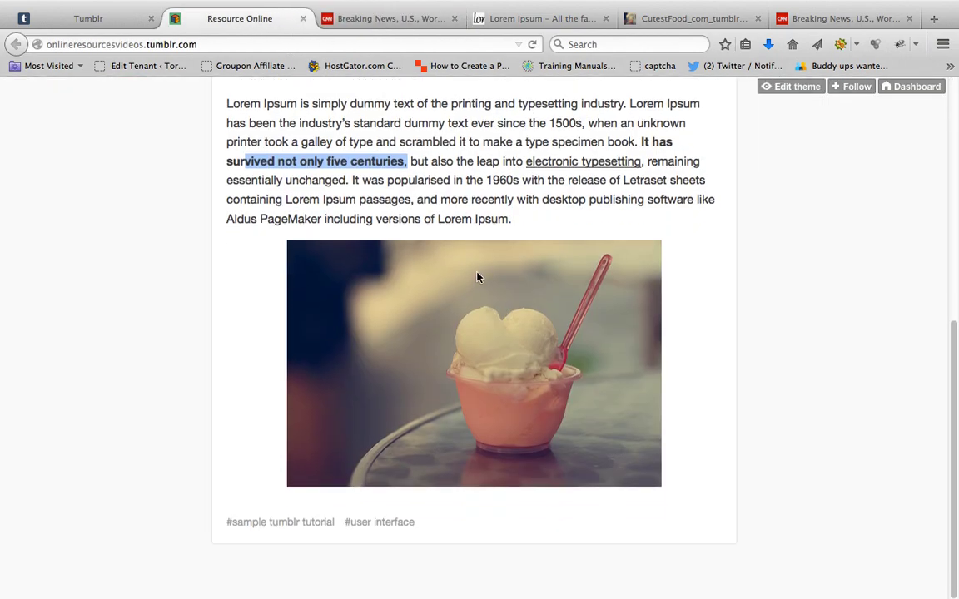
Step: Open the ice cream image's link in a new tab and verify its takedesigns.com address
{"action": "middle_click", "coordinate": [483, 334]}
{"action": "left_click", "coordinate": [327, 25]}
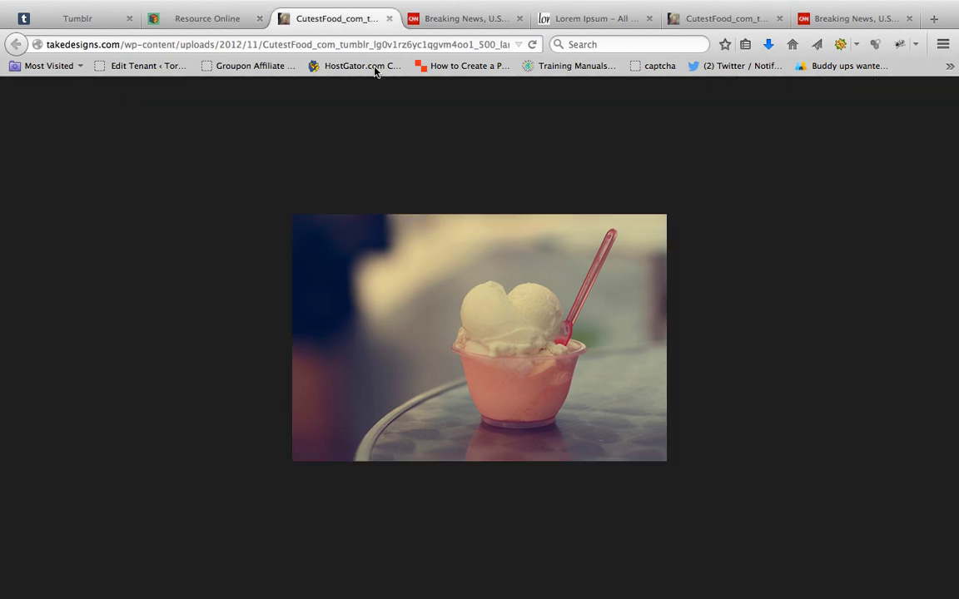
{"action": "left_click", "coordinate": [376, 45]}
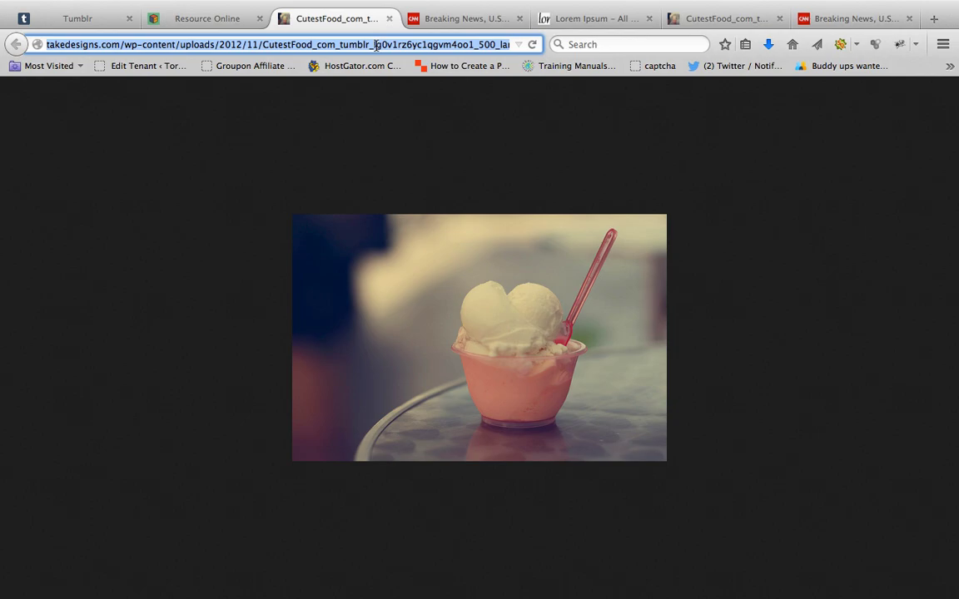
{"action": "left_click", "coordinate": [377, 45]}
{"action": "left_click", "coordinate": [230, 20]}
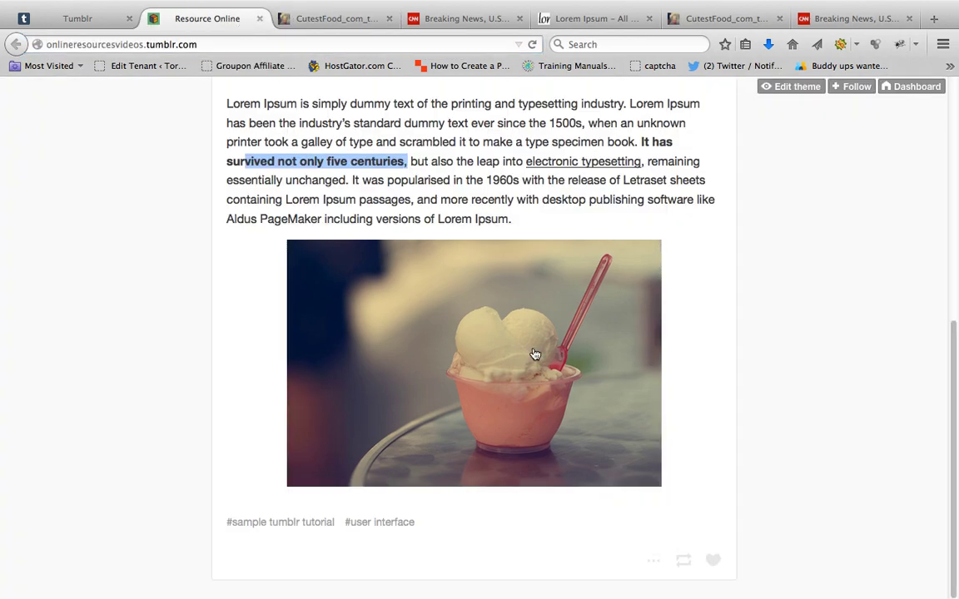
{"action": "left_click", "coordinate": [340, 20]}
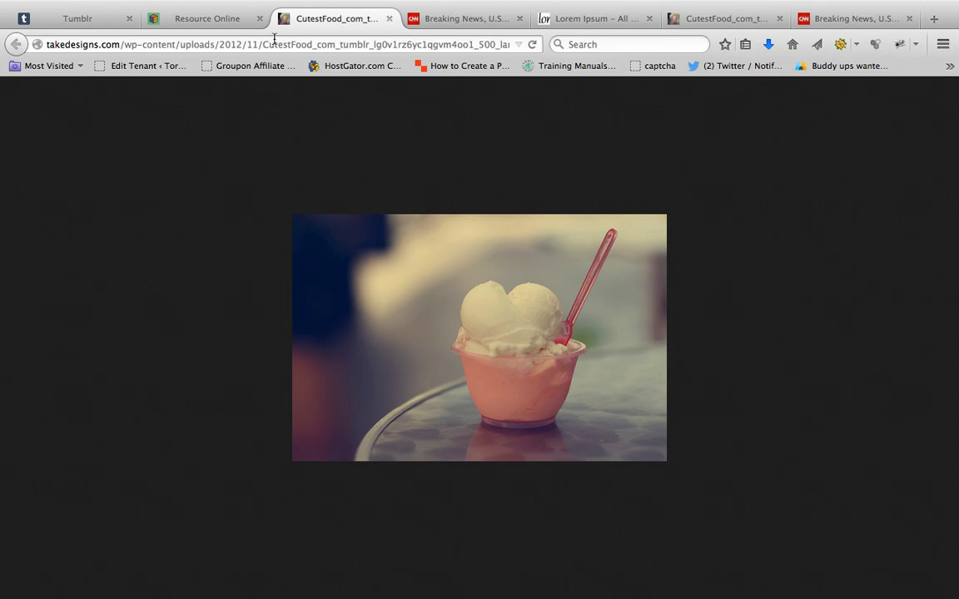
{"action": "left_click", "coordinate": [223, 20]}
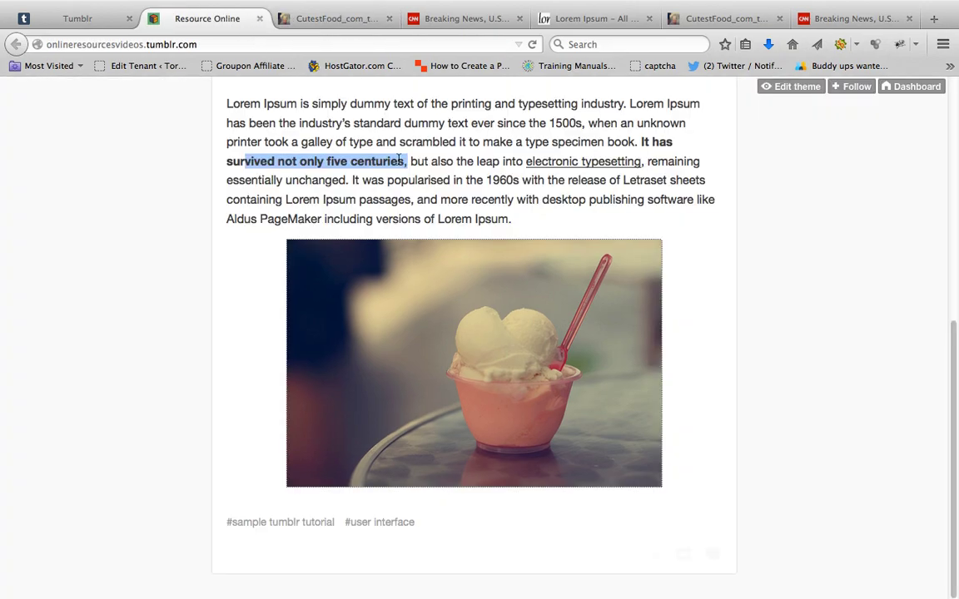
{"action": "left_click", "coordinate": [541, 206]}
{"action": "scroll", "coordinate": [567, 222], "scroll_direction": "up", "scroll_amount": 3}
{"action": "scroll", "coordinate": [843, 191], "scroll_direction": "up", "scroll_amount": 3}
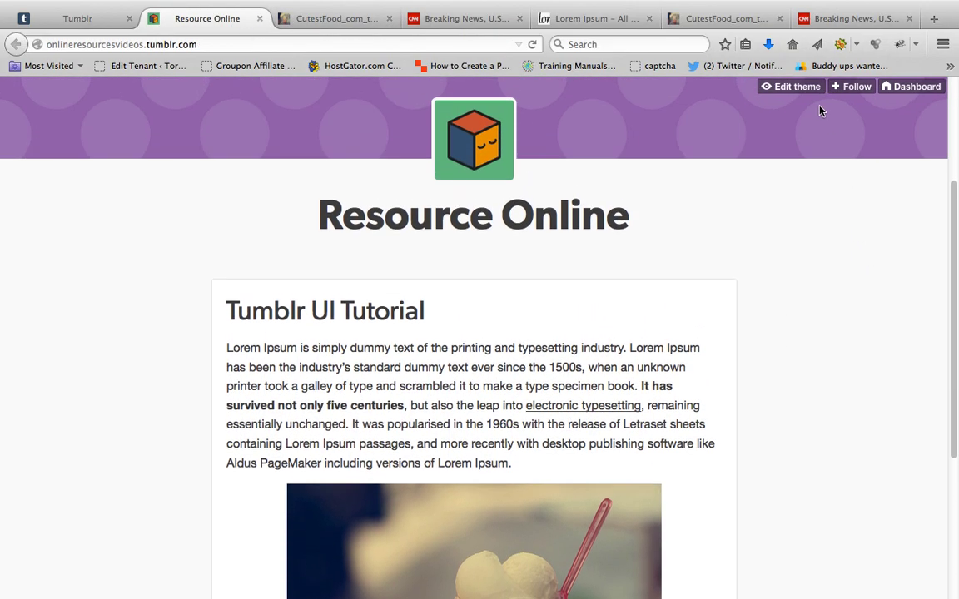
{"action": "scroll", "coordinate": [766, 295], "scroll_direction": "down", "scroll_amount": 5}
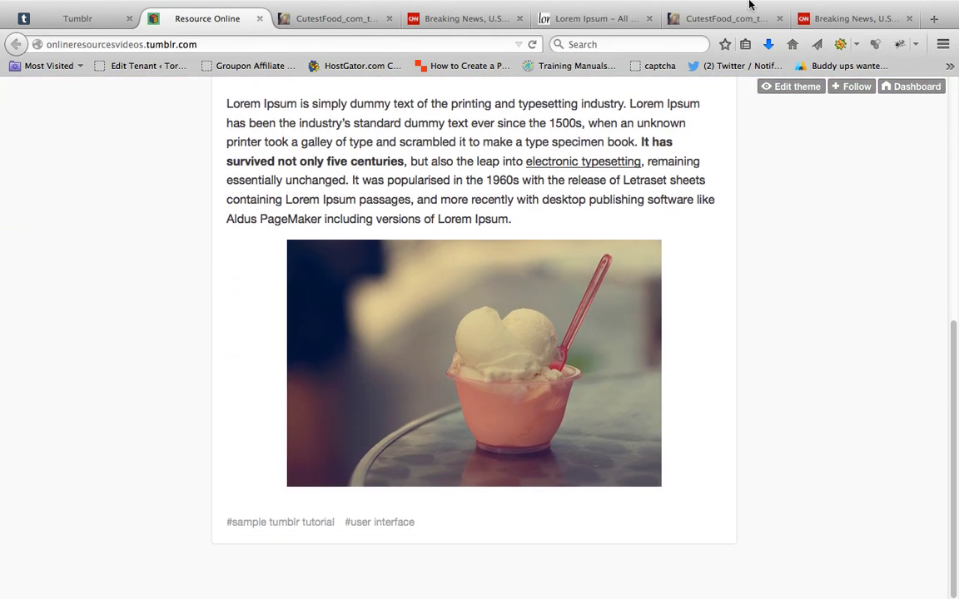